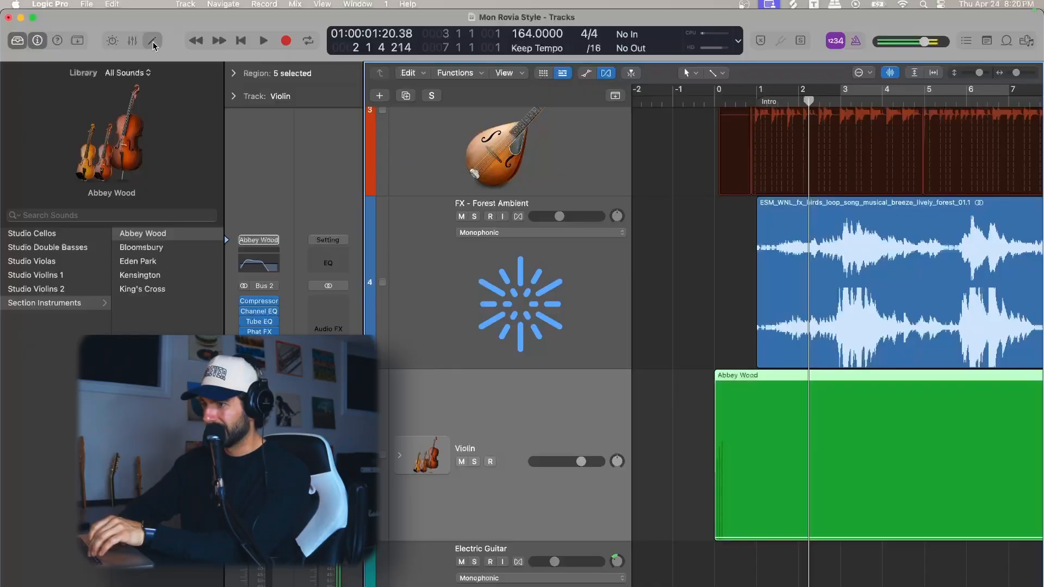
# Step: Open the selected Violin regions in the Piano Roll and examine their MIDI volume automation
pyautogui.click(621, 360)
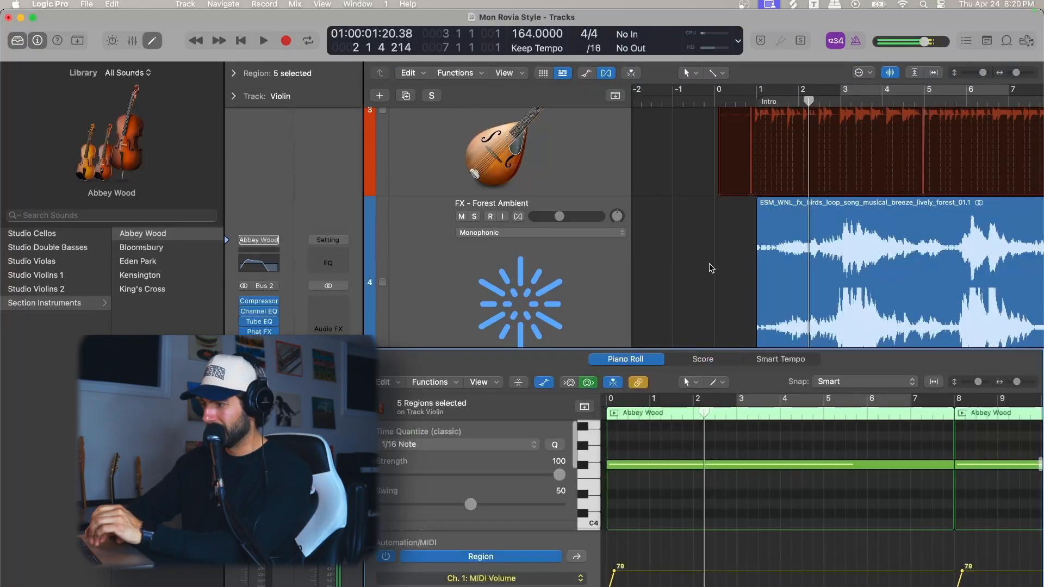
pyautogui.scroll(1, 718, 279)
pyautogui.scroll(3, 662, 526)
pyautogui.hscroll(-5, 662, 526)
pyautogui.hscroll(2, 662, 527)
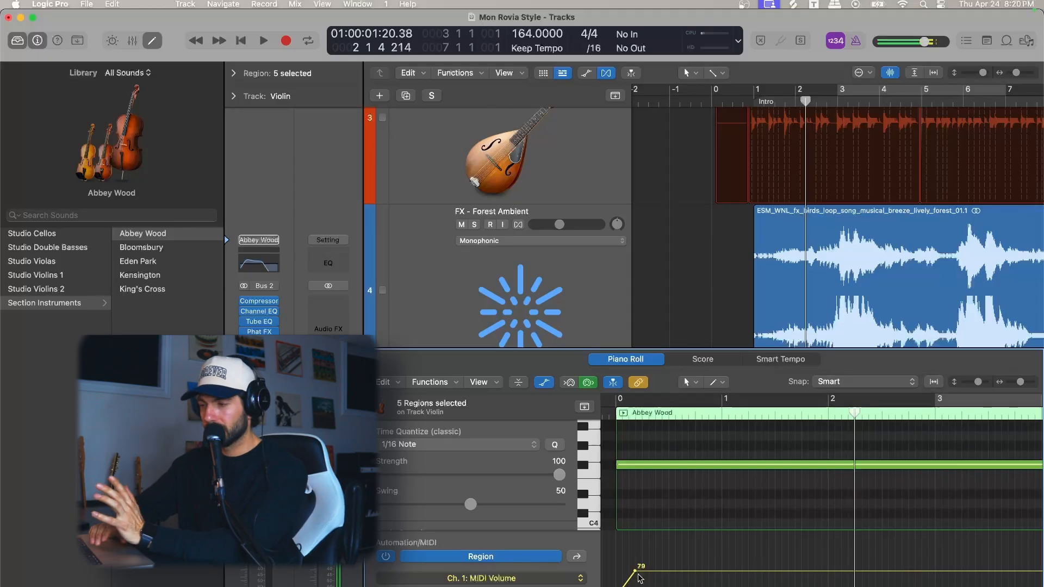
pyautogui.hscroll(2, 751, 183)
pyautogui.scroll(-5, 750, 183)
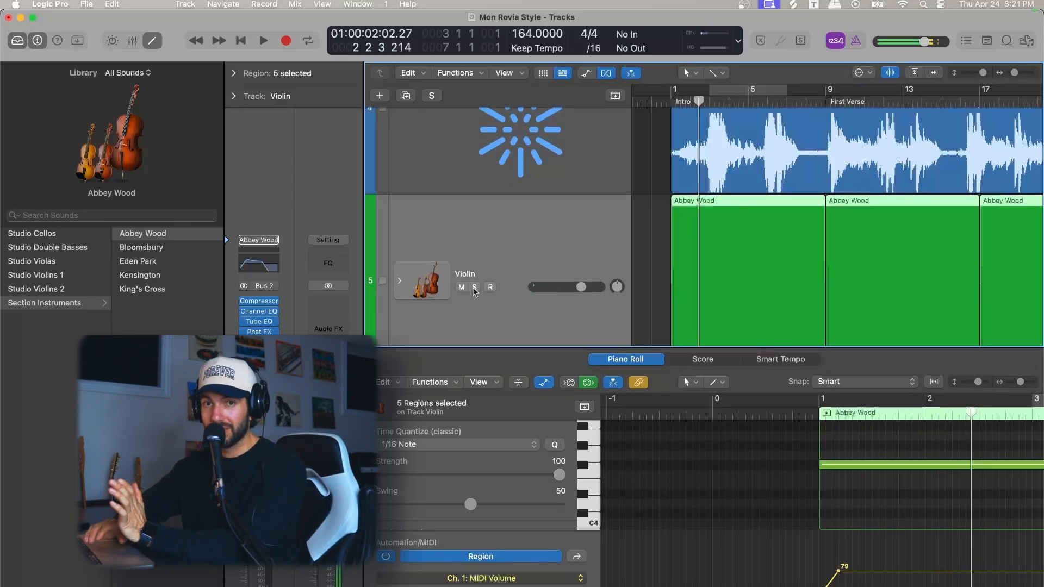
# Step: Audition the Violin track in solo, and play the full arrangement from bar 1 with the solo off
pyautogui.click(474, 287)
pyautogui.press('space')
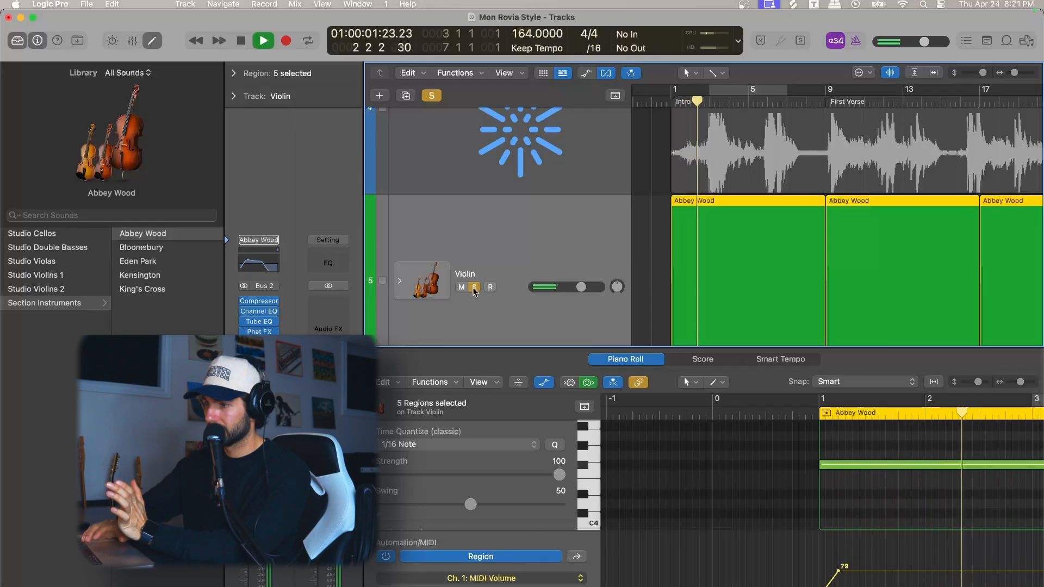
pyautogui.click(474, 287)
pyautogui.press('space')
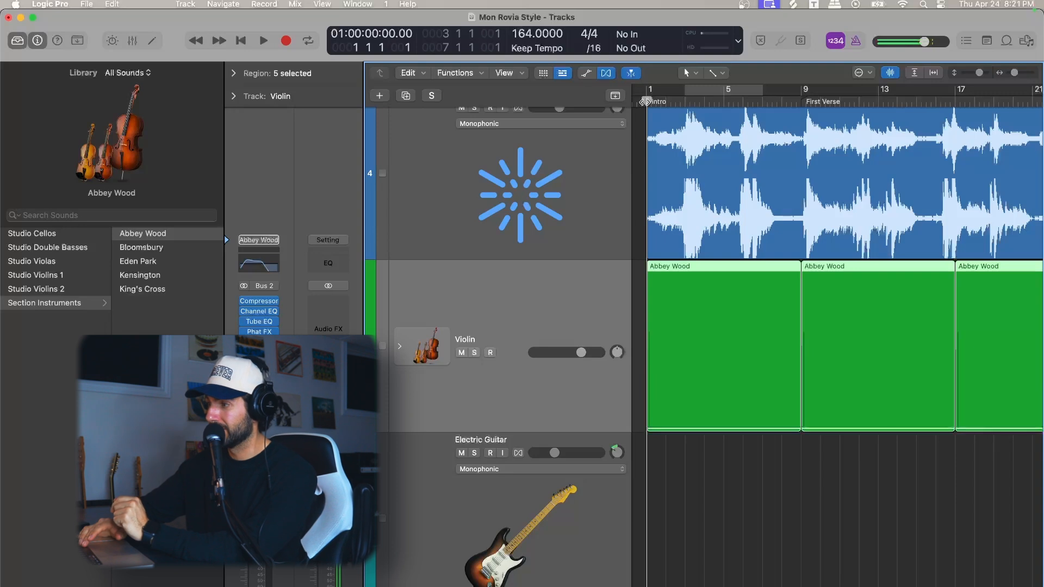
pyautogui.press('space')
pyautogui.scroll(3, 973, 121)
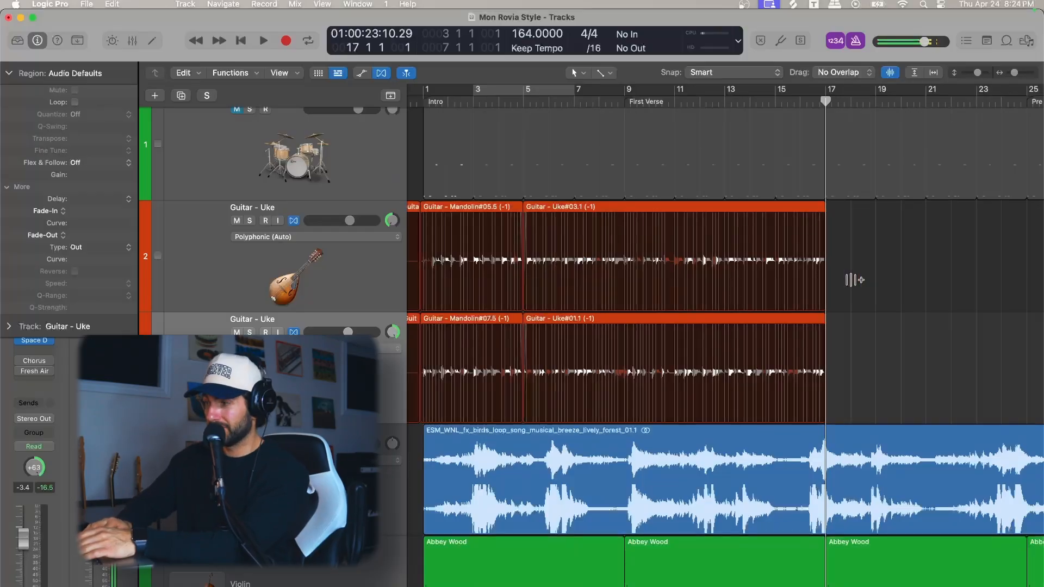
# Step: Place copies of the Guitar - Mandolin regions at bar 17 on both Guitar - Uke tracks
pyautogui.scroll(-5, 851, 280)
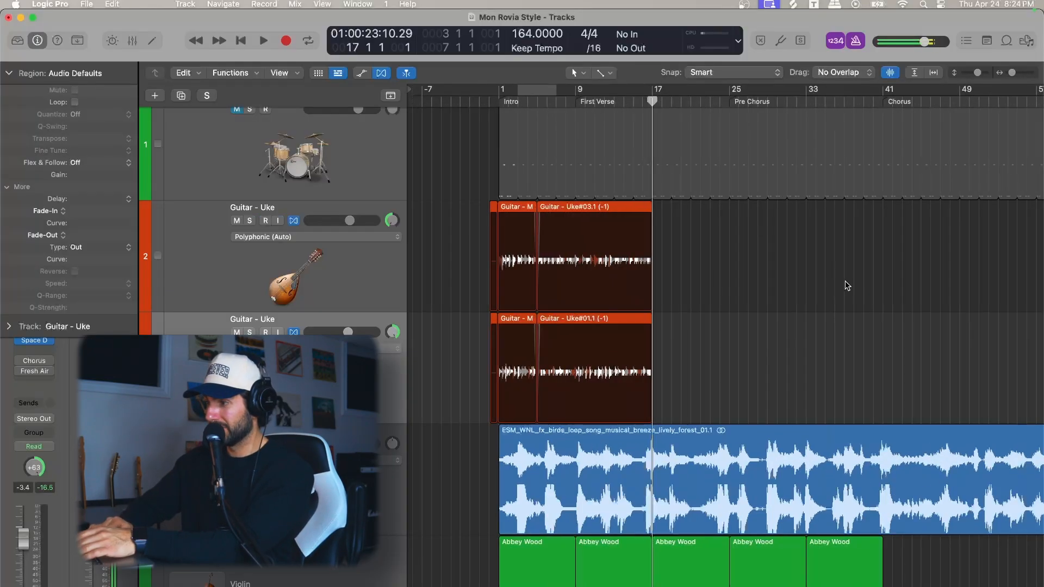
pyautogui.scroll(5, 797, 289)
pyautogui.hscroll(-4, 797, 290)
pyautogui.moveTo(890, 343); pyautogui.dragTo(816, 236)
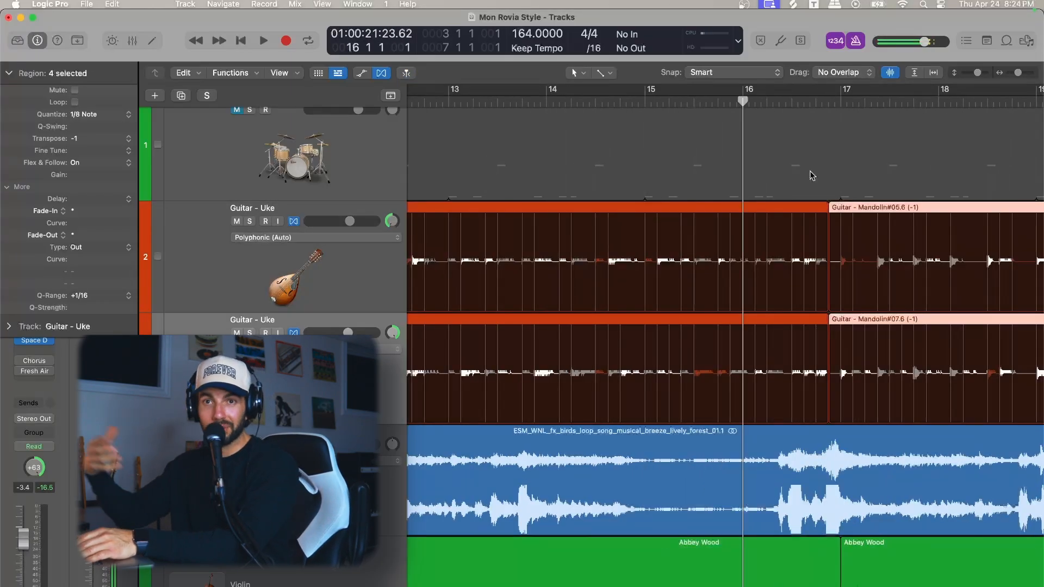
# Step: Play back the transition into bar 17 on the Guitar - Uke tracks
pyautogui.click(769, 325)
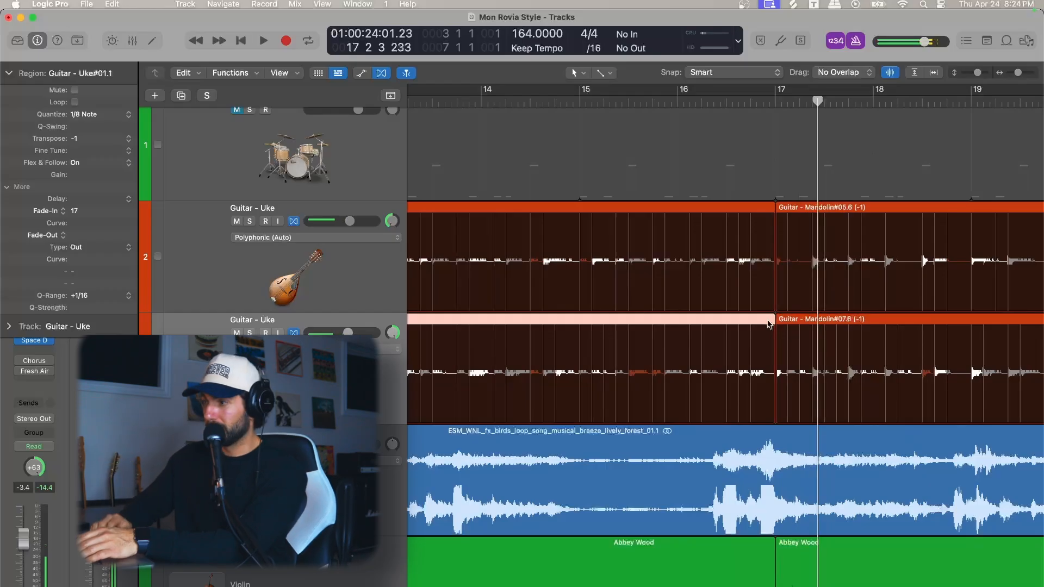
pyautogui.scroll(-2, 784, 181)
pyautogui.click(712, 101)
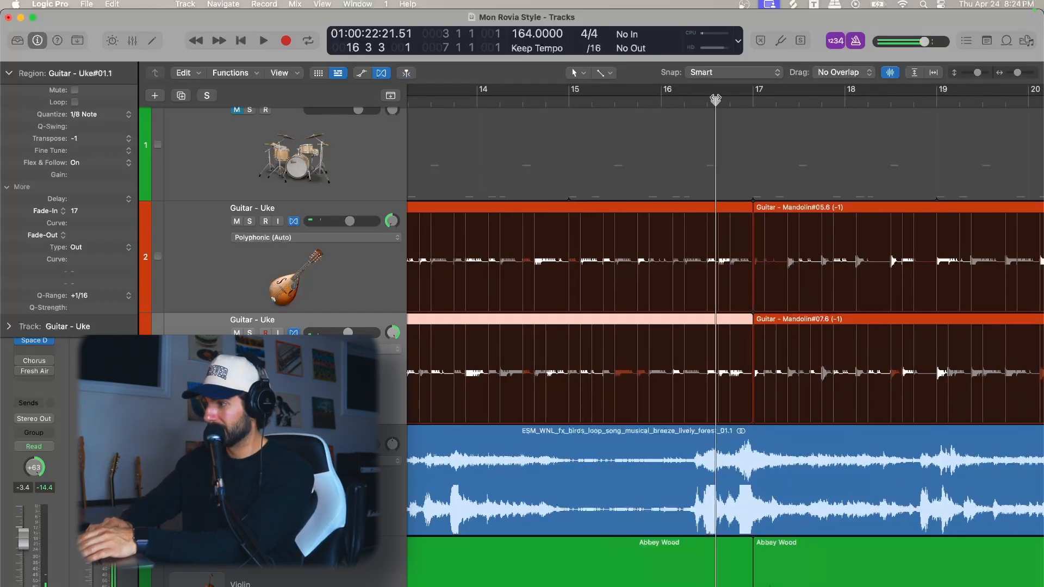
pyautogui.scroll(2, 637, 207)
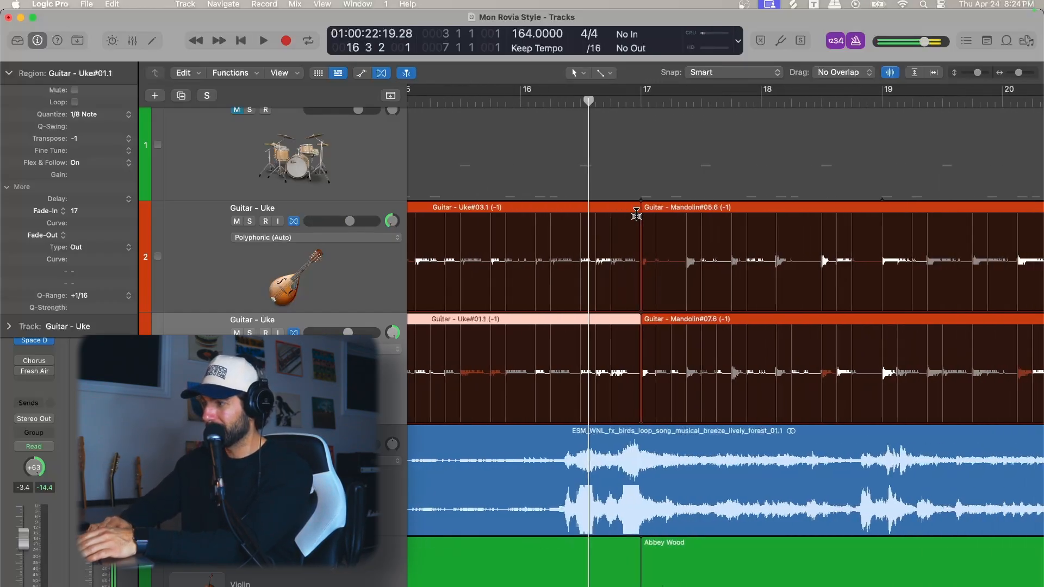
# Step: Try to add fades between the Uke#03.1 and Mandolin#05.6 regions at bar 17, and undo them
pyautogui.click(637, 207)
pyautogui.moveTo(630, 210); pyautogui.dragTo(622, 216)
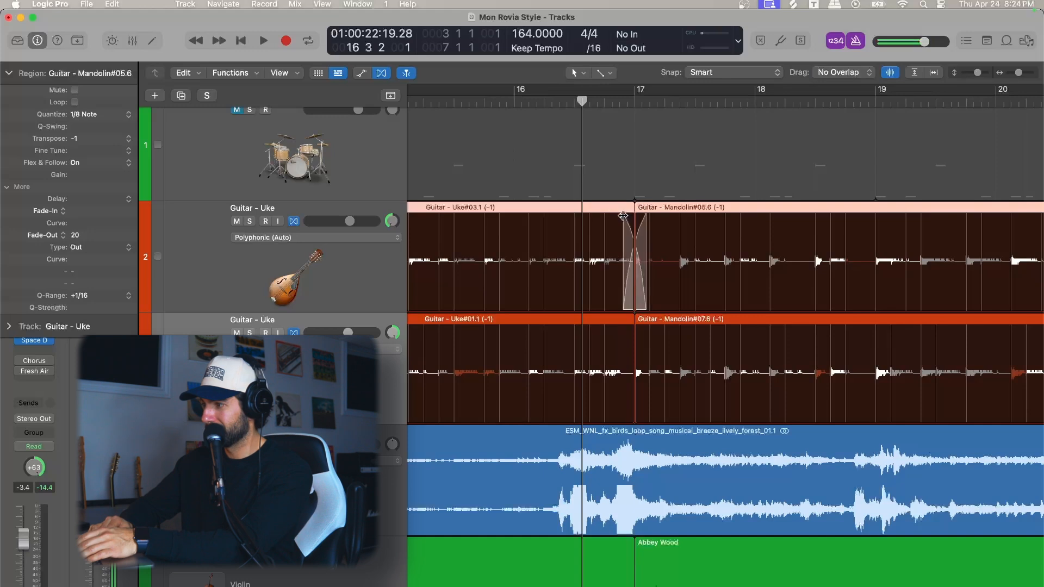
pyautogui.click(633, 99)
pyautogui.press('super+Right')
pyautogui.press('super+Right')
pyautogui.press('super+Right')
pyautogui.press('super+Right')
pyautogui.press('super+Right')
pyautogui.press('super+Right')
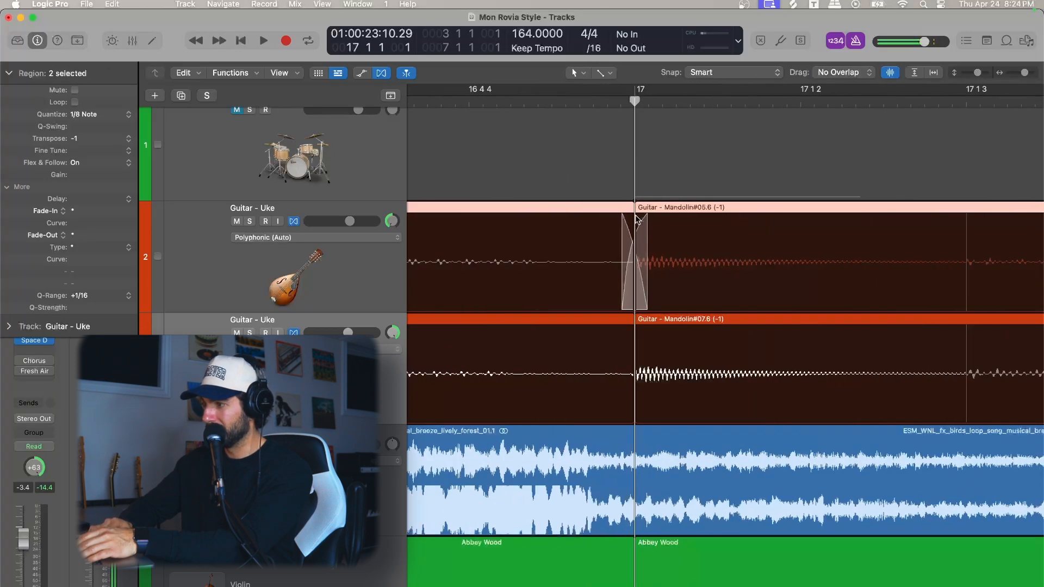
pyautogui.press('super+z')
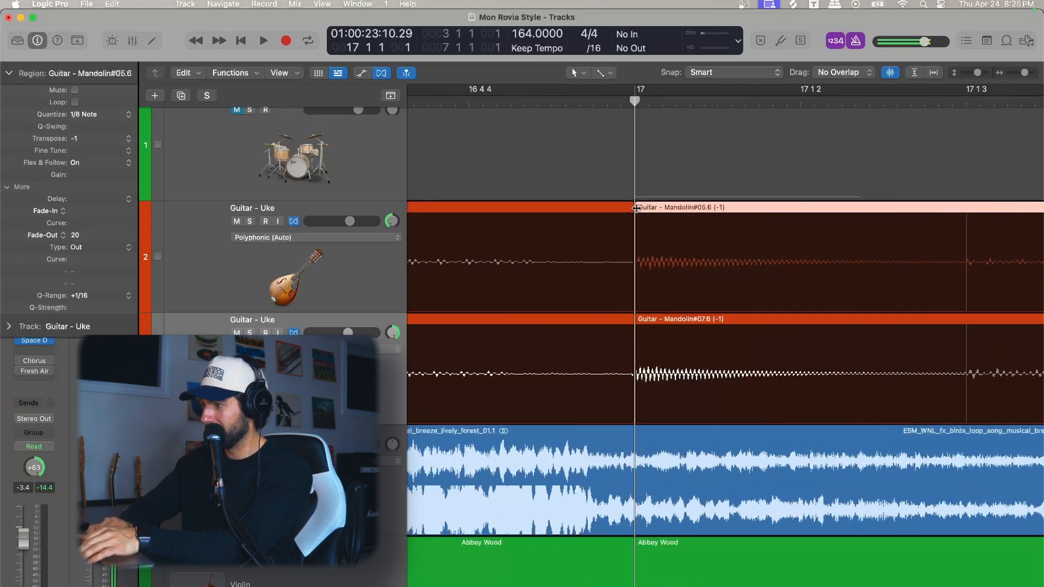
# Step: Add very short fades with a value of 1 at the bar 17 region boundary on both Guitar - Uke tracks
pyautogui.click(629, 243)
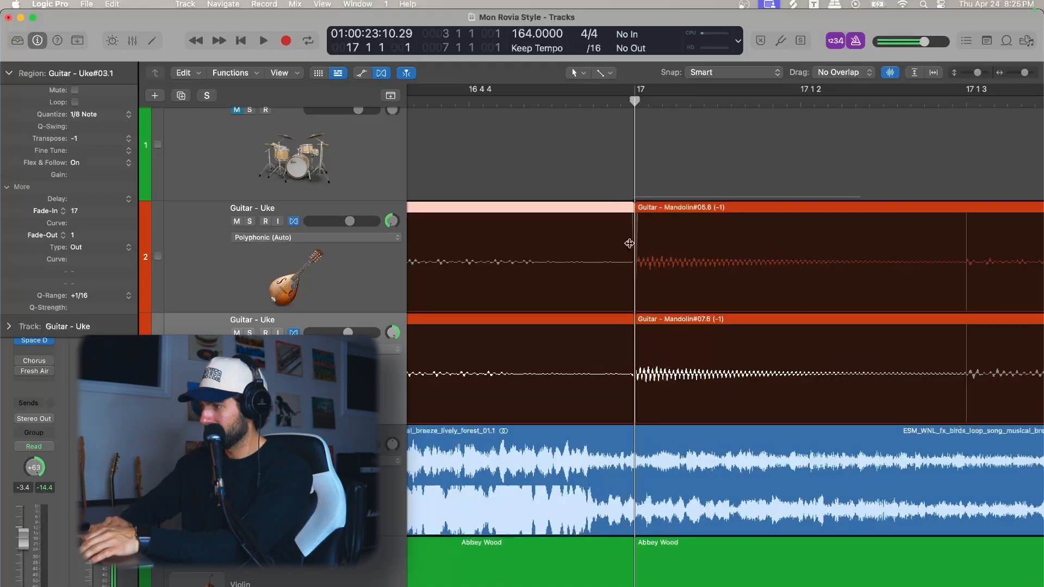
pyautogui.click(630, 320)
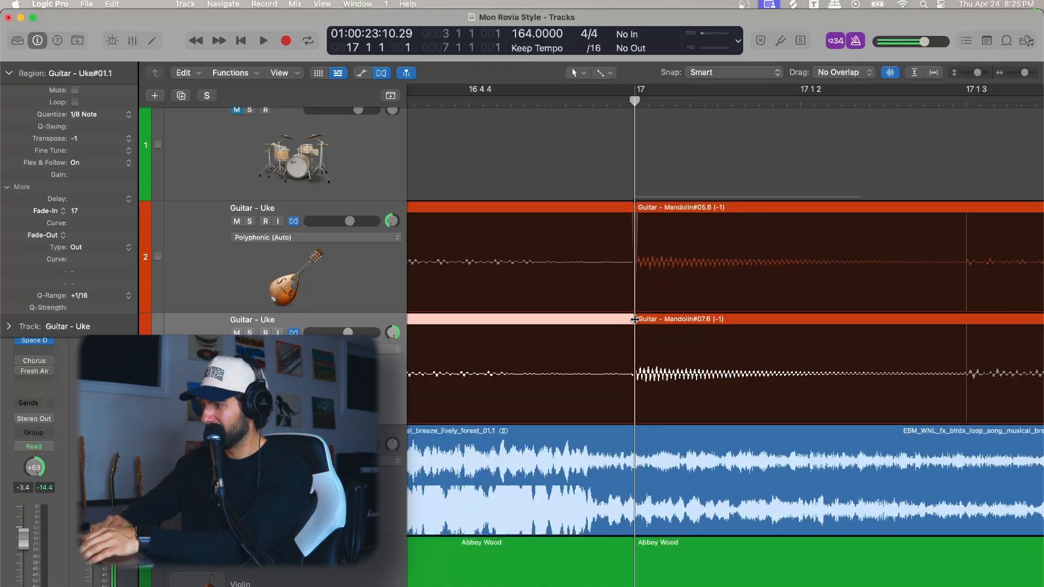
pyautogui.click(636, 320)
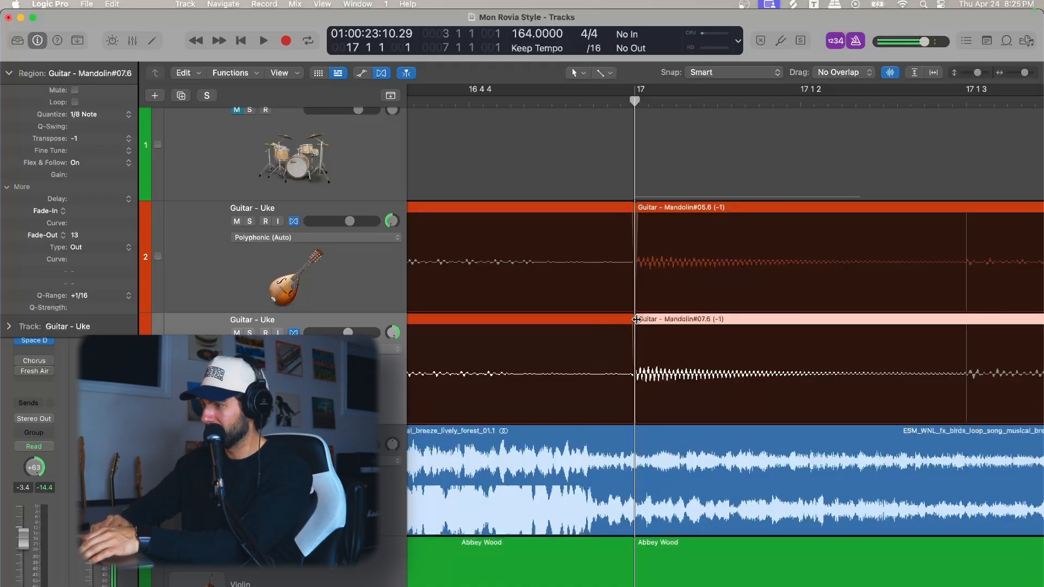
pyautogui.moveTo(638, 320); pyautogui.dragTo(638, 320)
# Step: Solo both Guitar - Uke tracks and play the faded transition from bar 16 into bar 17
pyautogui.press('super+Left')
pyautogui.press('super+Left')
pyautogui.press('super+Left')
pyautogui.press('super+Left')
pyautogui.press('super+Left')
pyautogui.press('super+Left')
pyautogui.press('super+Left')
pyautogui.press('super+Left')
pyautogui.click(597, 100)
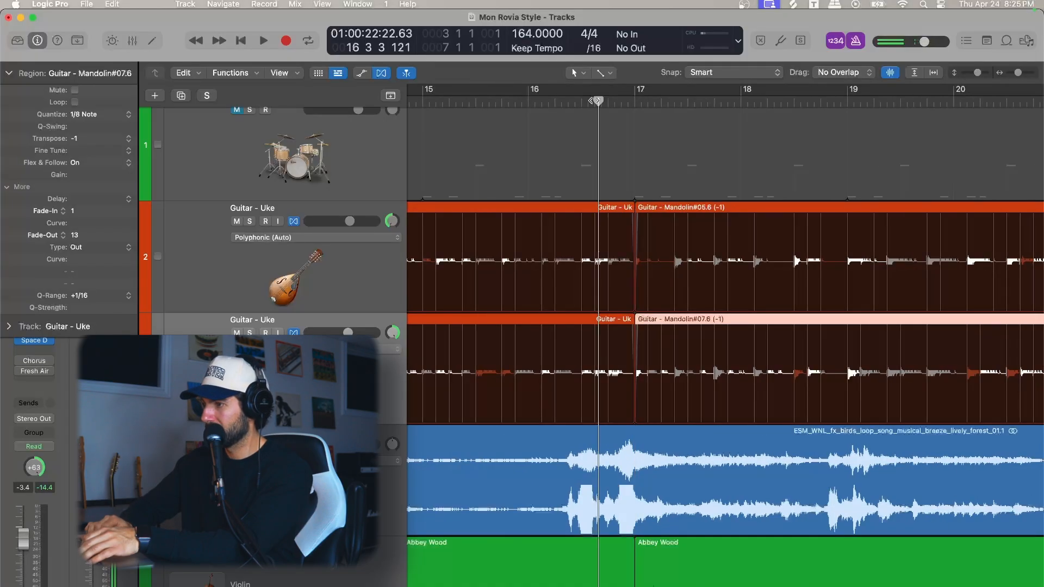
pyautogui.click(249, 221)
pyautogui.press('space')
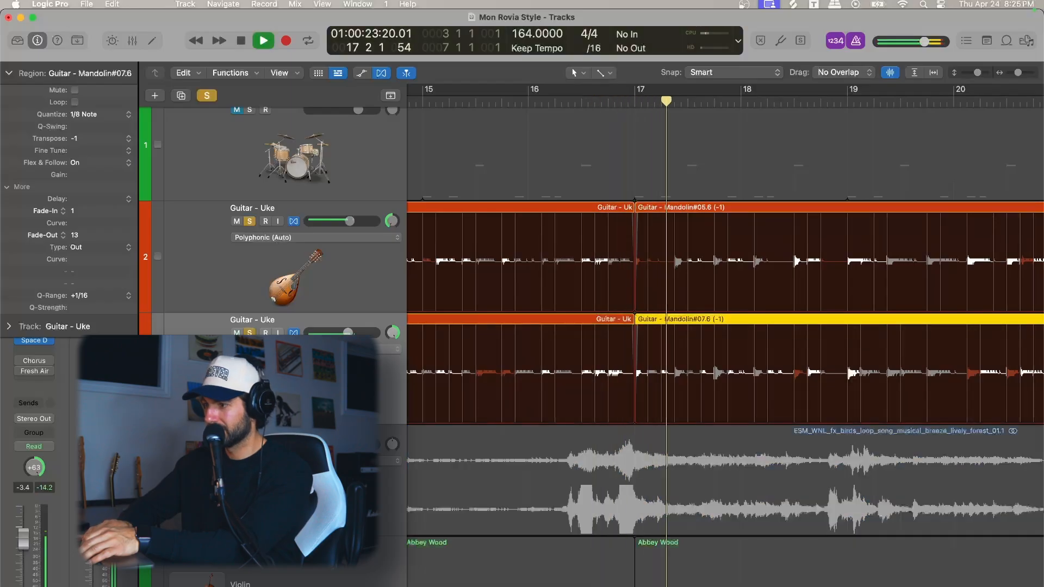
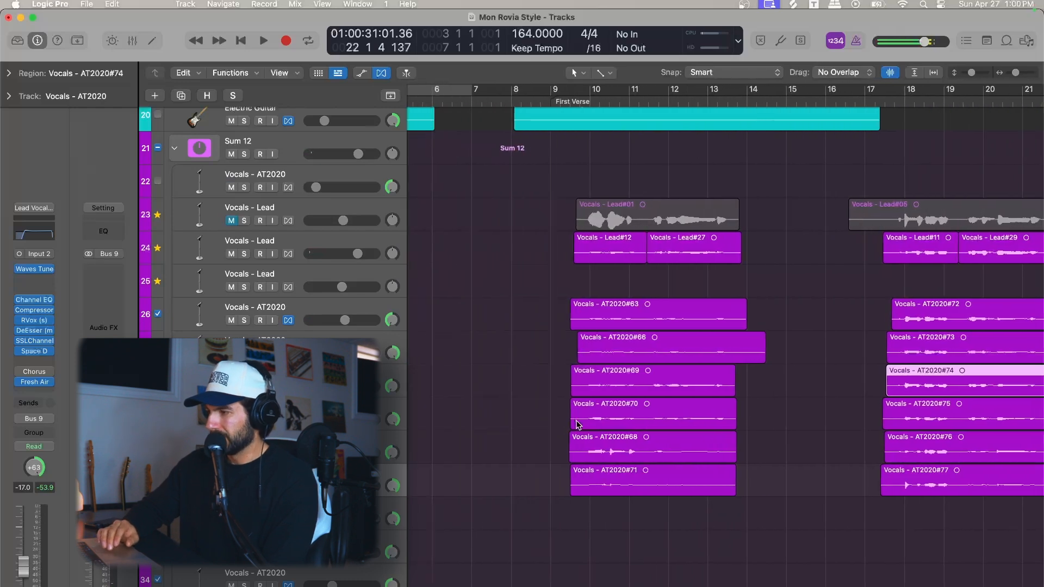
# Step: Audition the two backing vocal tracks holding AT2020#68 and AT2020#71 in solo from bar 9, and turn their solo off
pyautogui.click(324, 309)
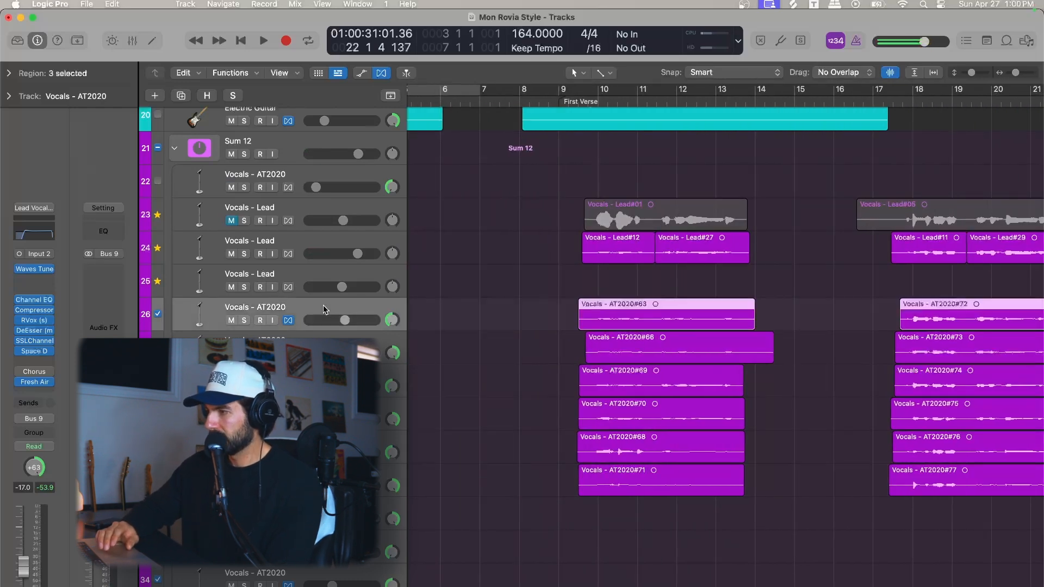
pyautogui.hscroll(2, 578, 344)
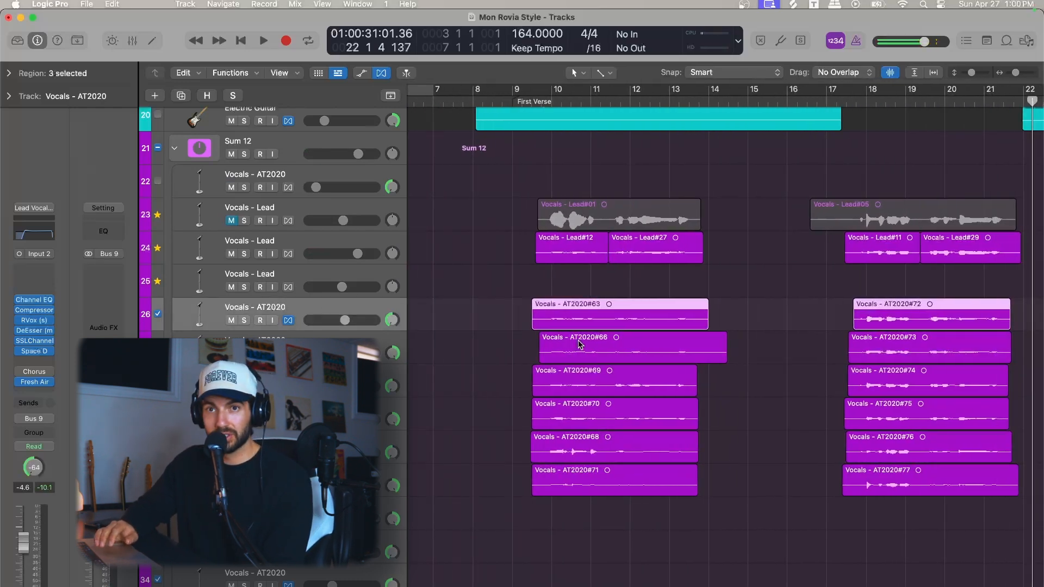
pyautogui.click(534, 103)
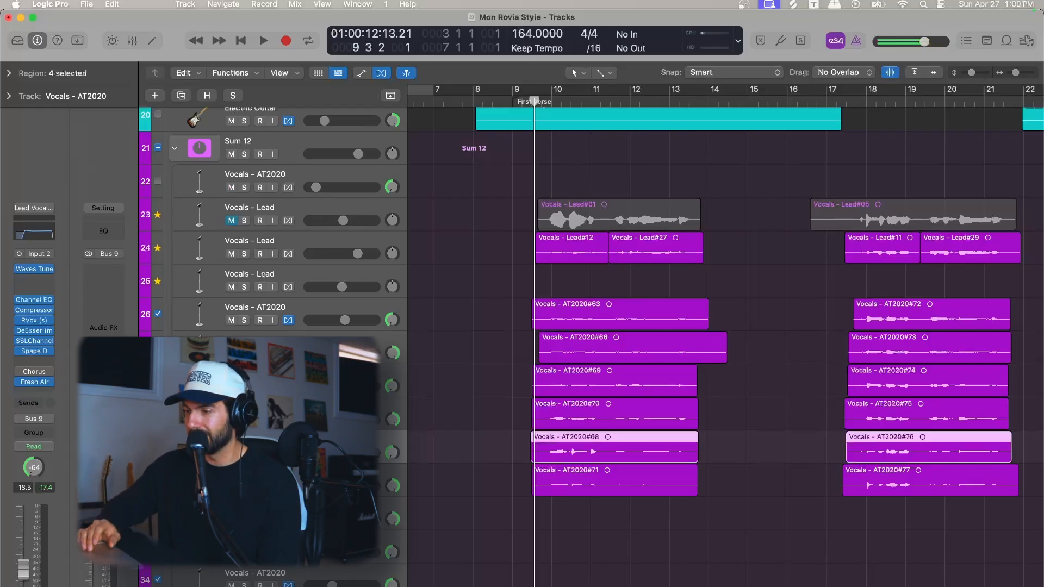
pyautogui.hotkey('ctrl', 's')
pyautogui.press('space')
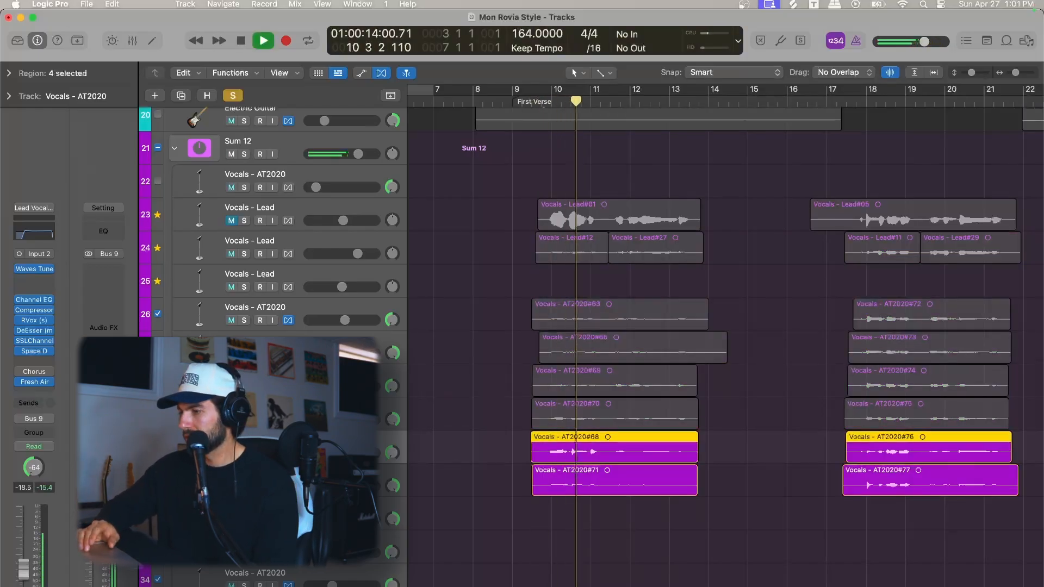
pyautogui.press('space')
pyautogui.hotkey('ctrl', 's')
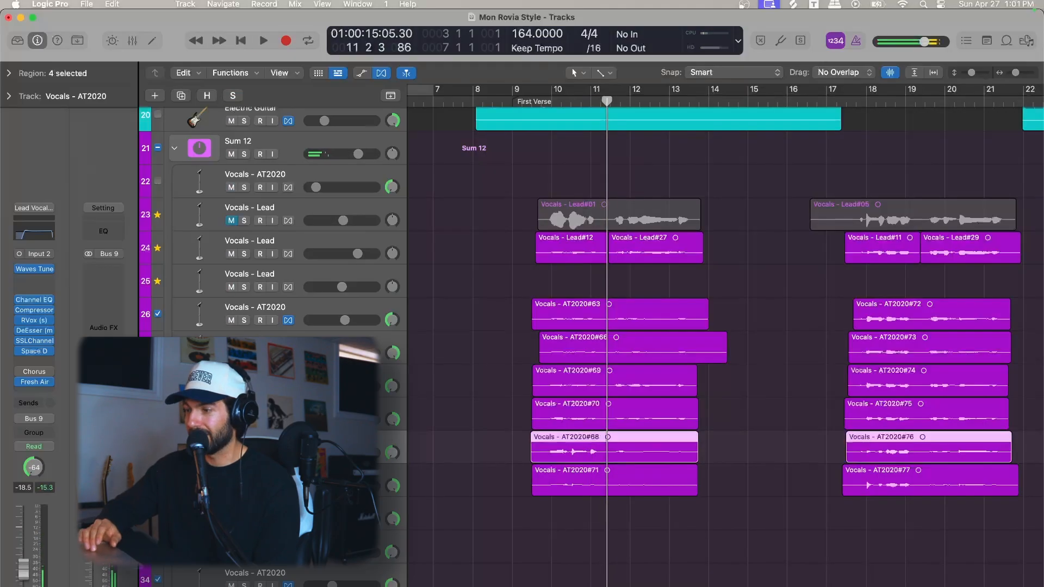
# Step: Listen to the AT2020#63, #66, #69 and #70 backing vocals against the lead vocal in bars 11 to 13
pyautogui.click(43, 362)
pyautogui.click(284, 334)
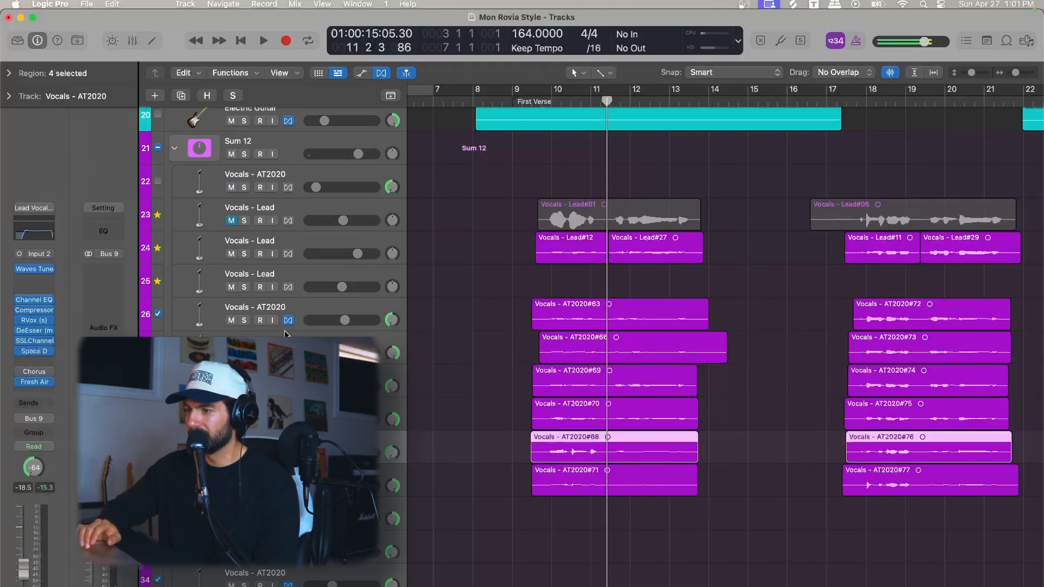
pyautogui.press('z')
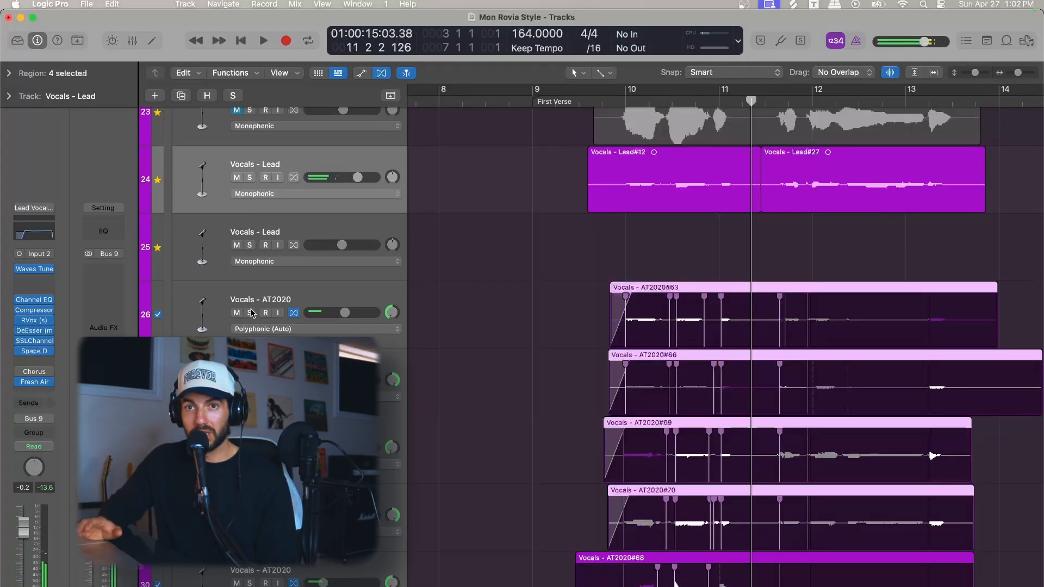
pyautogui.hotkey('ctrl', 's')
pyautogui.press('space')
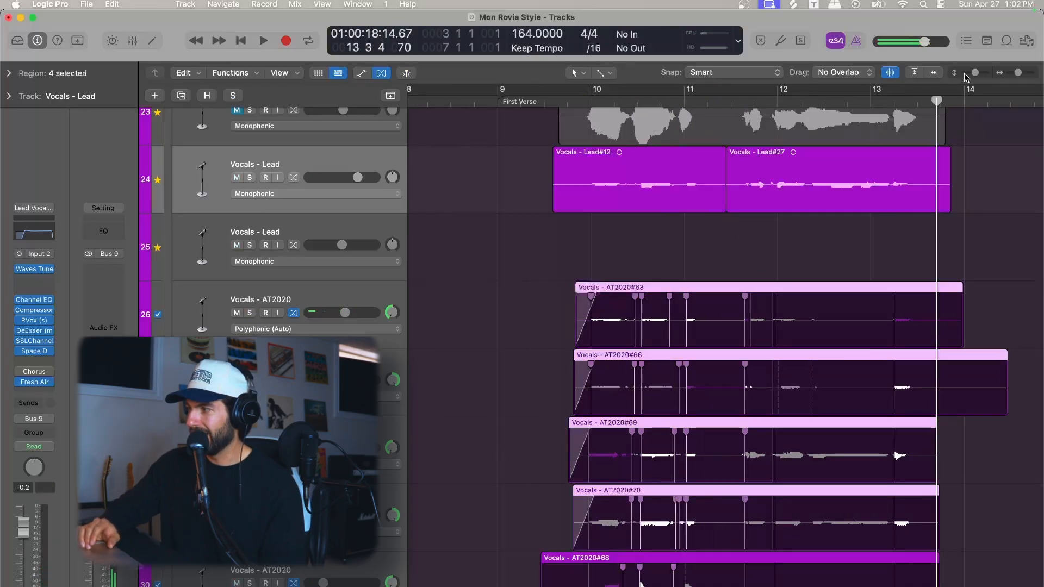
# Step: Play the first verse's lead and backing vocals with the full mix from bar 9 to bar 14
pyautogui.moveTo(974, 73); pyautogui.dragTo(970, 73)
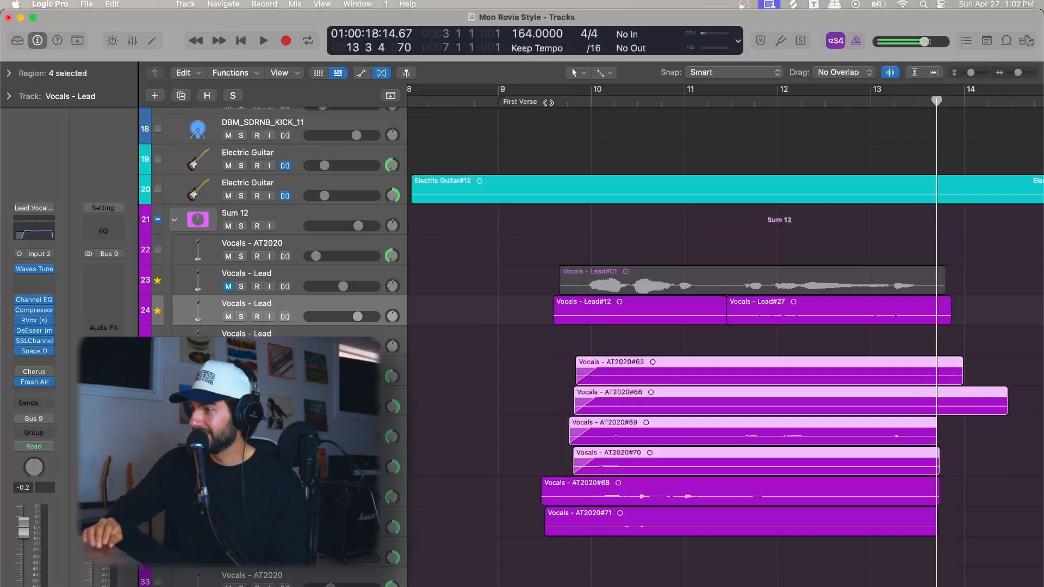
pyautogui.click(548, 102)
pyautogui.press('space')
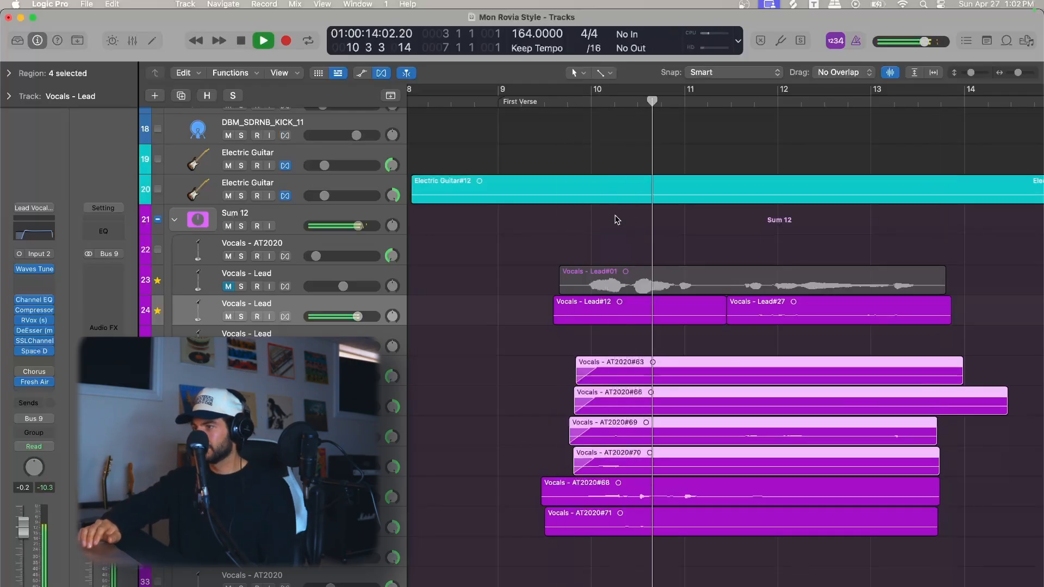
pyautogui.scroll(3, 615, 220)
pyautogui.press('super+Left')
pyautogui.press('super+Left')
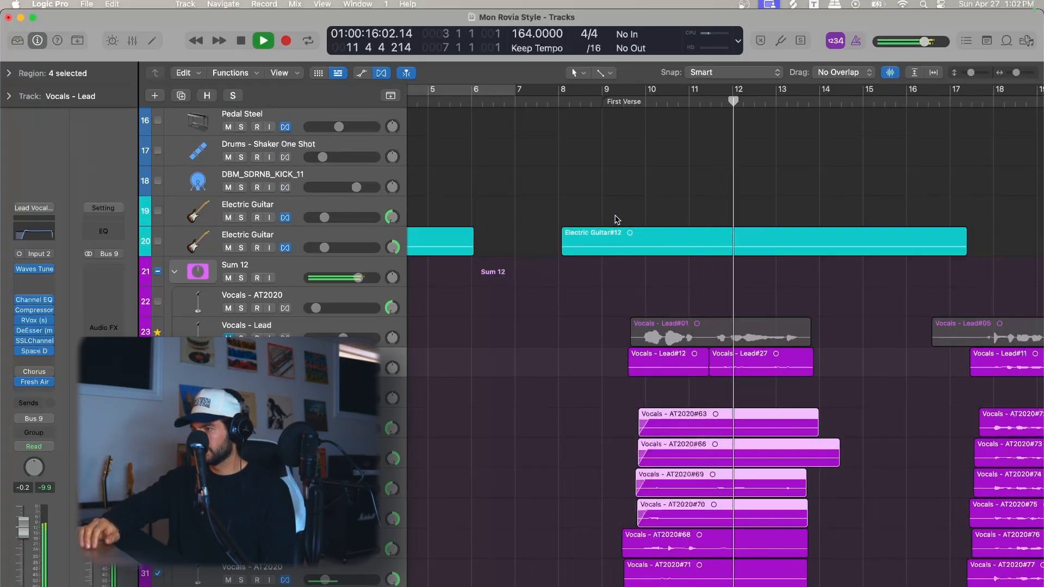
pyautogui.hscroll(3, 615, 220)
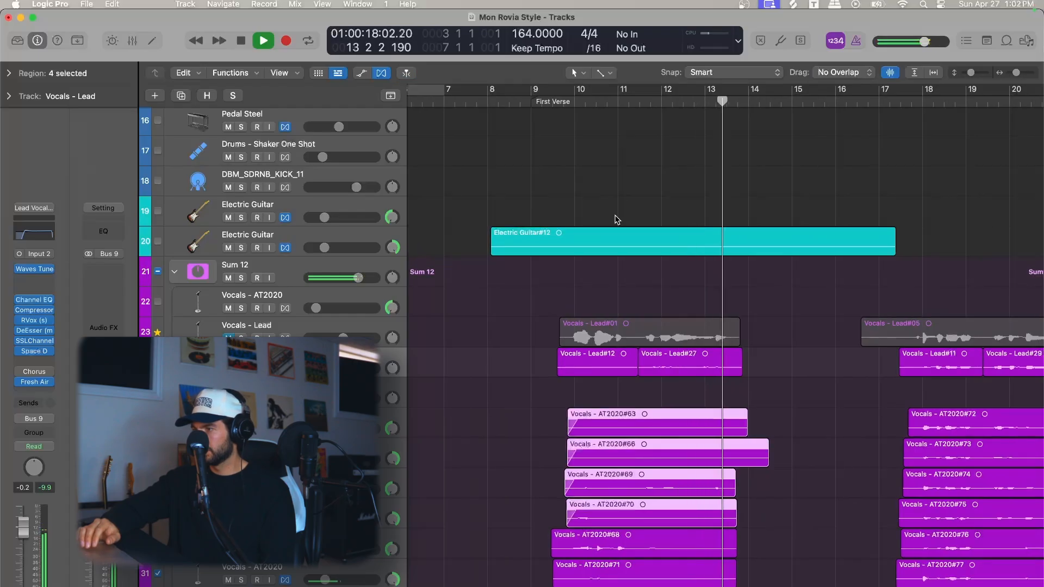
pyautogui.hscroll(2, 616, 219)
pyautogui.press('space')
# Step: Shorten the end of the Vocals - AT2020#66 region by two beats to line up with the AT2020#63 region above
pyautogui.click(726, 386)
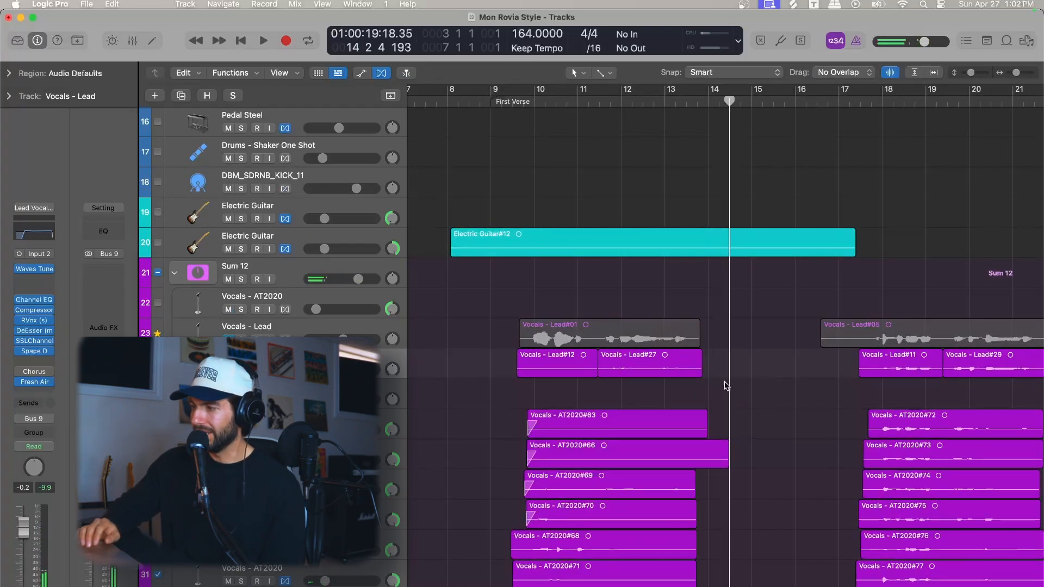
pyautogui.hscroll(2, 726, 386)
pyautogui.moveTo(674, 461); pyautogui.dragTo(651, 461)
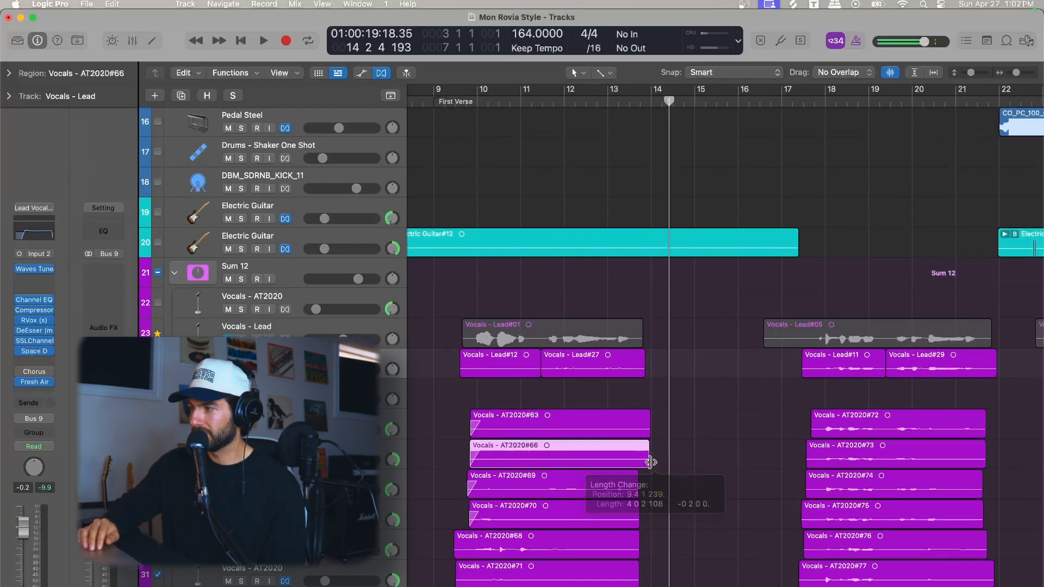
pyautogui.hscroll(5, 744, 385)
pyautogui.scroll(-2, 747, 387)
pyautogui.hscroll(-4, 747, 387)
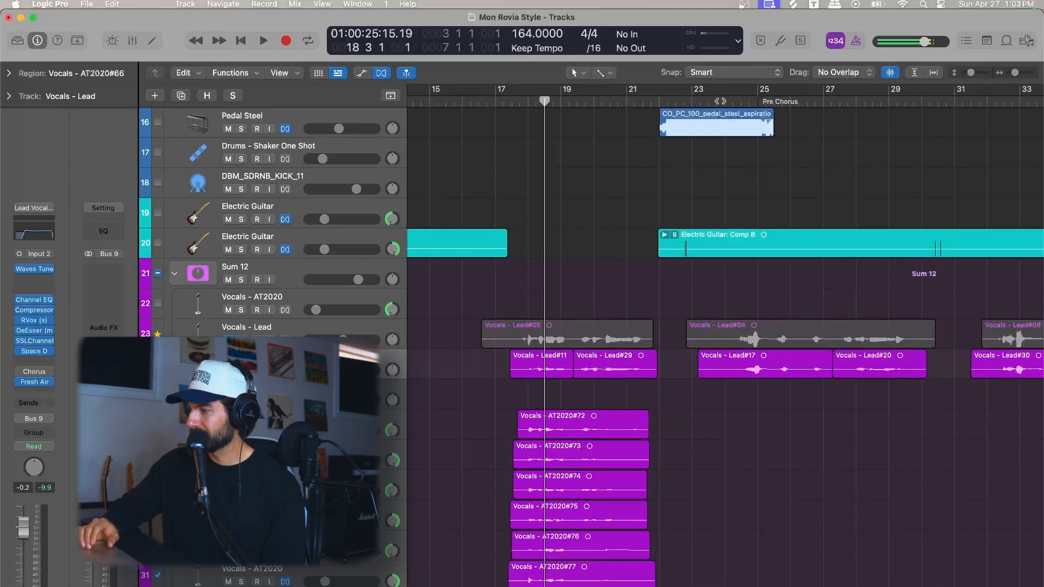
# Step: Select the five backing vocal regions AT2020#73 to AT2020#77 and move the playhead to the following lead vocal phrase
pyautogui.moveTo(720, 101)
pyautogui.mouseDown()
pyautogui.moveTo(656, 102)
pyautogui.moveTo(751, 101)
pyautogui.moveTo(726, 102)
pyautogui.mouseUp()
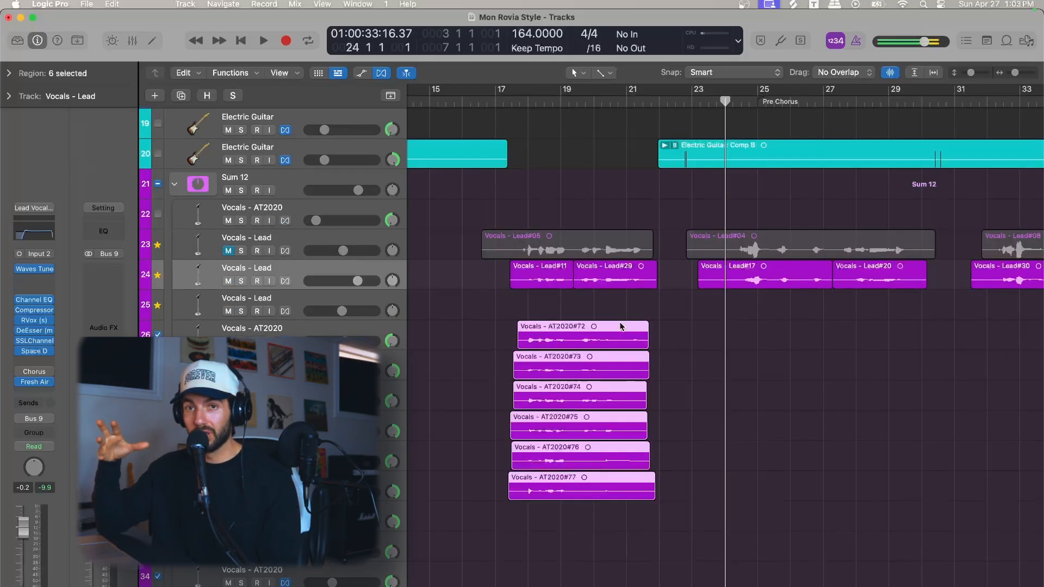
pyautogui.moveTo(681, 496); pyautogui.dragTo(625, 360)
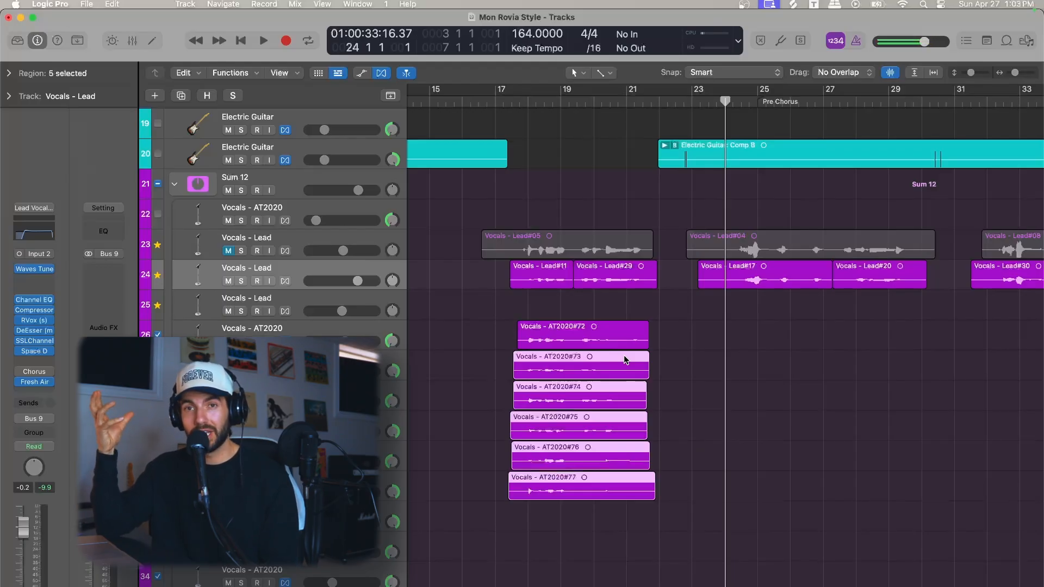
pyautogui.click(691, 101)
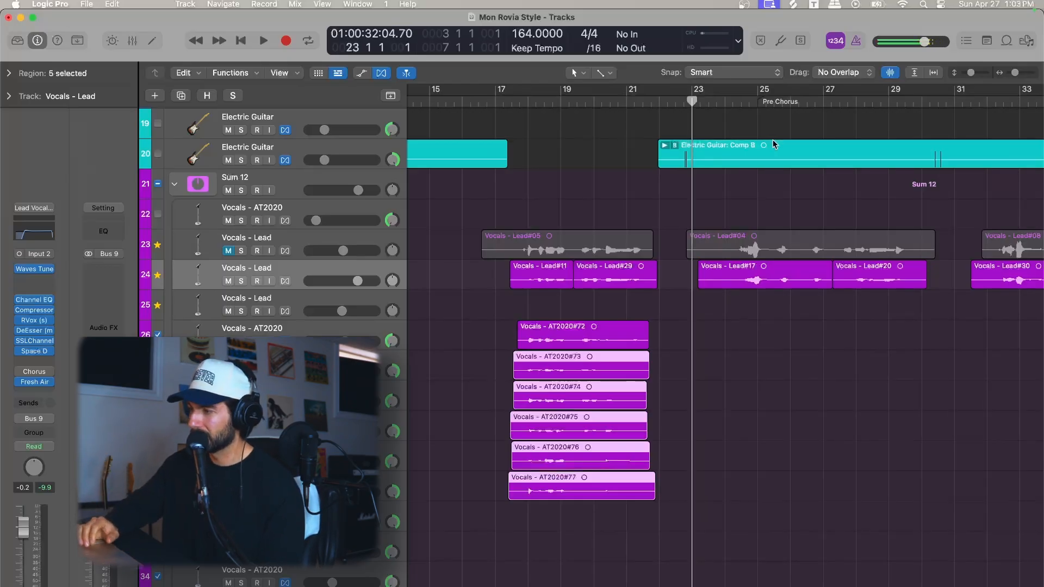
pyautogui.hscroll(3, 774, 144)
pyautogui.click(664, 103)
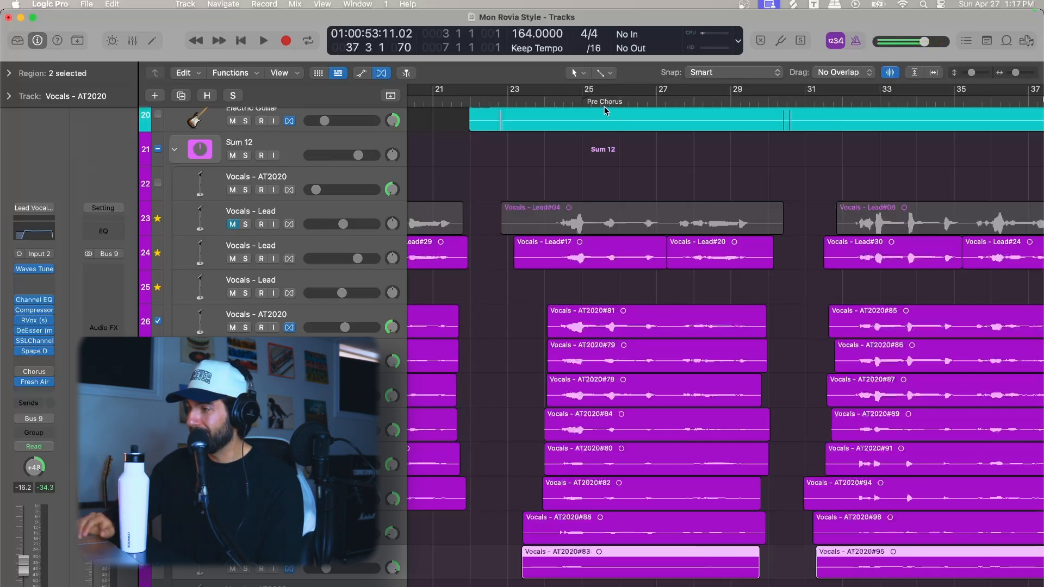
# Step: Audition the two lowest backing vocal tracks, holding AT2020#88 and AT2020#83, in solo from bar 24
pyautogui.moveTo(567, 99); pyautogui.dragTo(552, 100)
pyautogui.hscroll(-4, 535, 353)
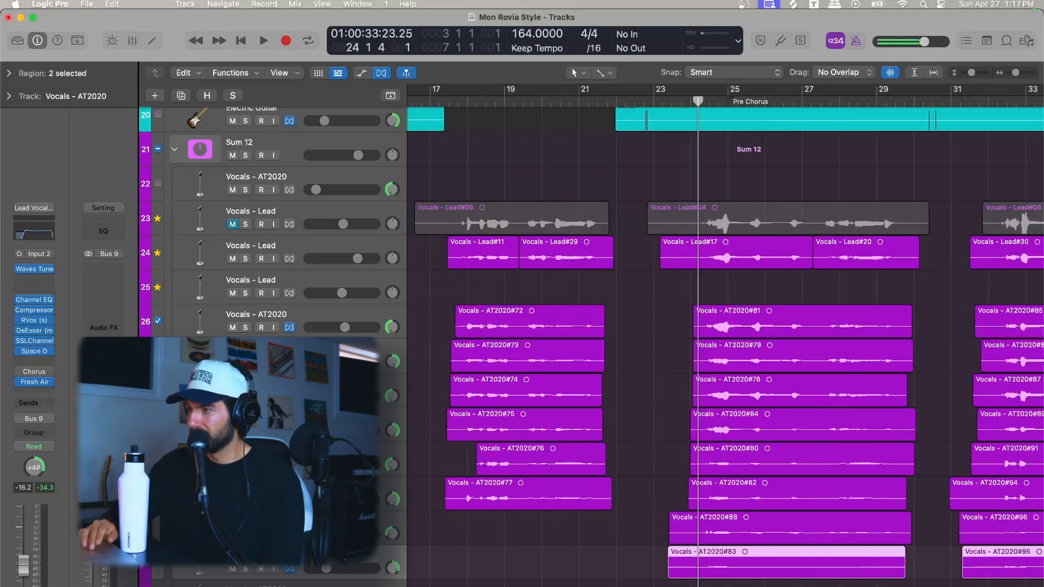
pyautogui.hscroll(-2, 534, 356)
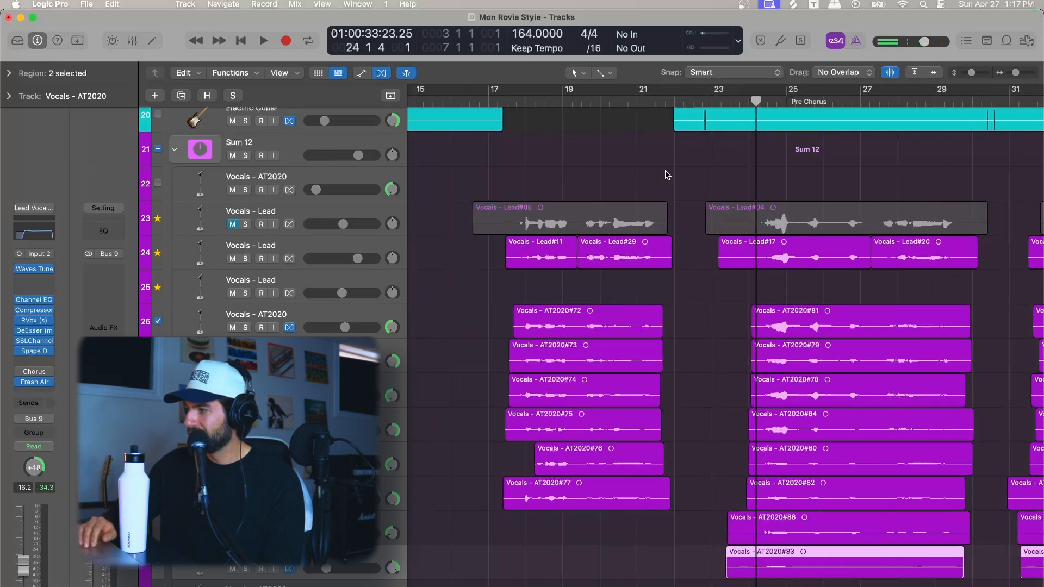
pyautogui.hscroll(4, 667, 174)
pyautogui.moveTo(583, 101); pyautogui.dragTo(584, 101)
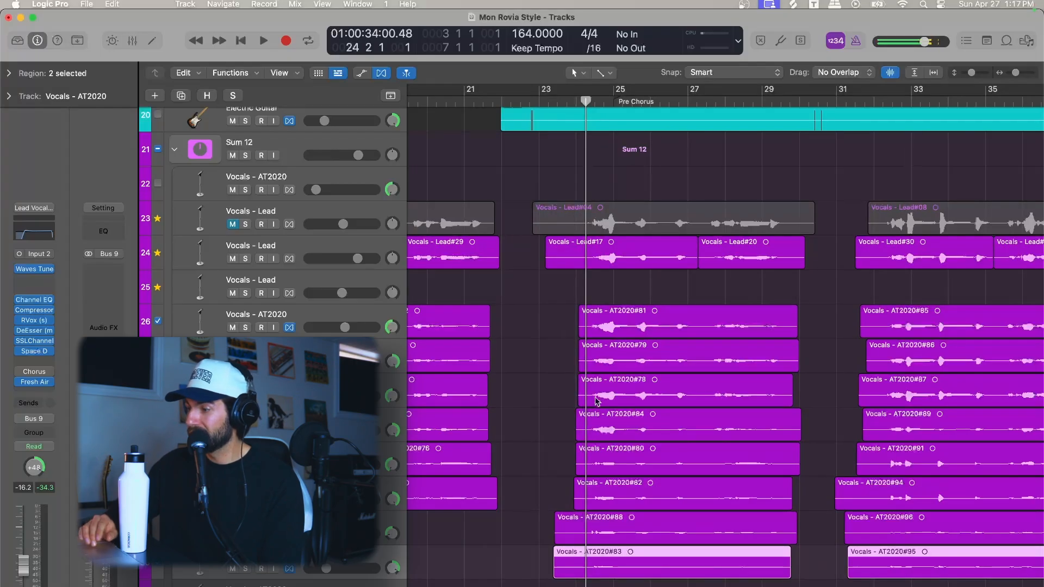
pyautogui.scroll(-7, 595, 400)
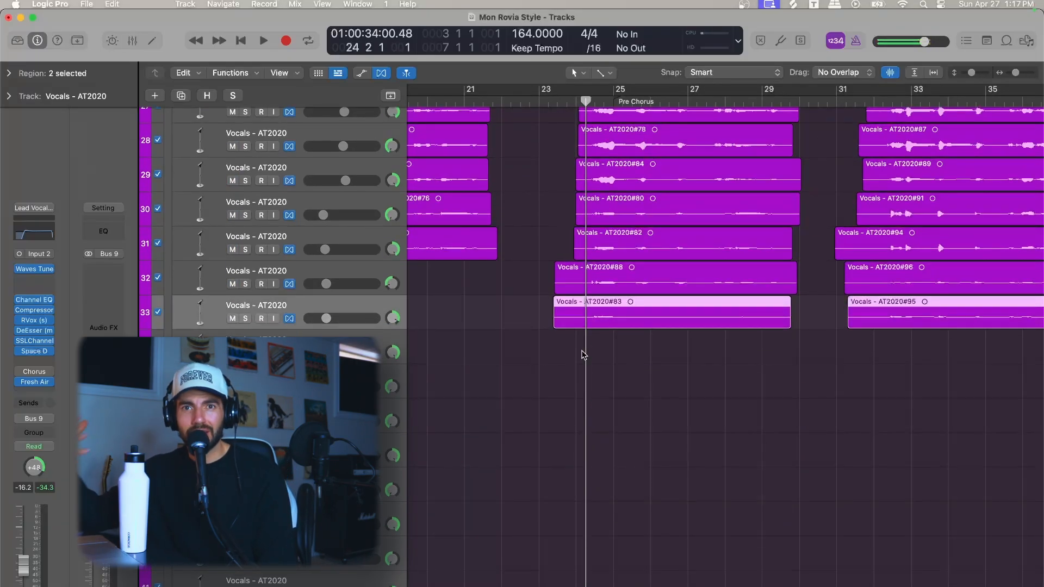
pyautogui.click(245, 285)
pyautogui.press('space')
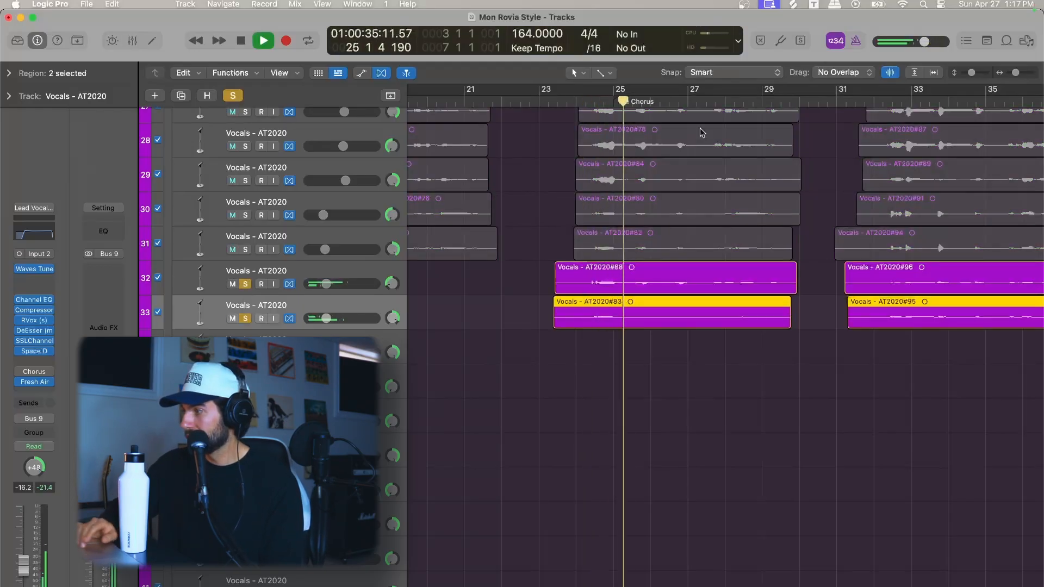
# Step: Shift a phrase in the Vocals - AT2020#88 region slightly earlier with Flex Time
pyautogui.moveTo(970, 73); pyautogui.dragTo(976, 73)
pyautogui.scroll(5, 768, 182)
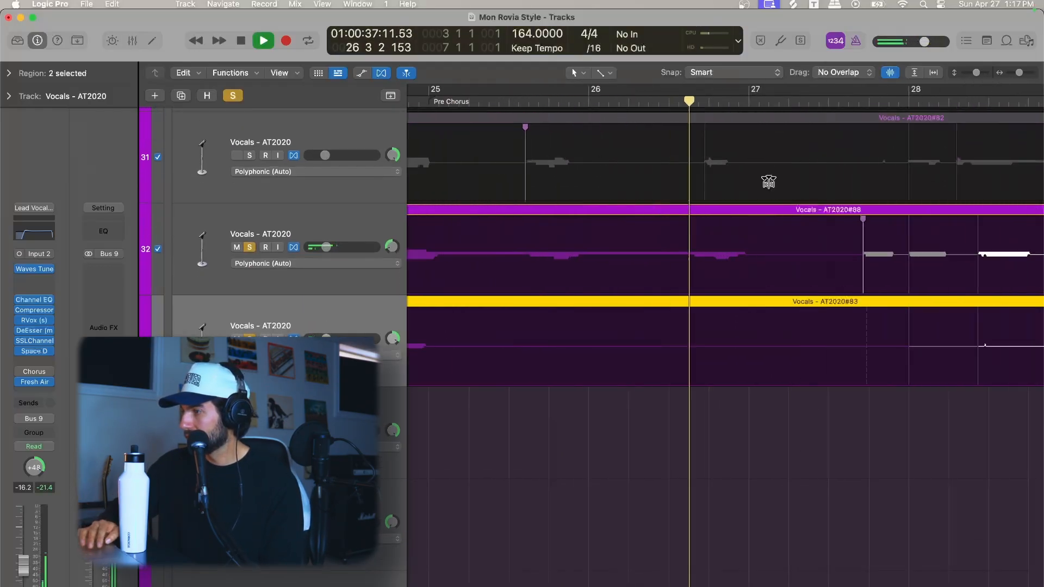
pyautogui.hscroll(-5, 768, 182)
pyautogui.moveTo(617, 260); pyautogui.dragTo(594, 261)
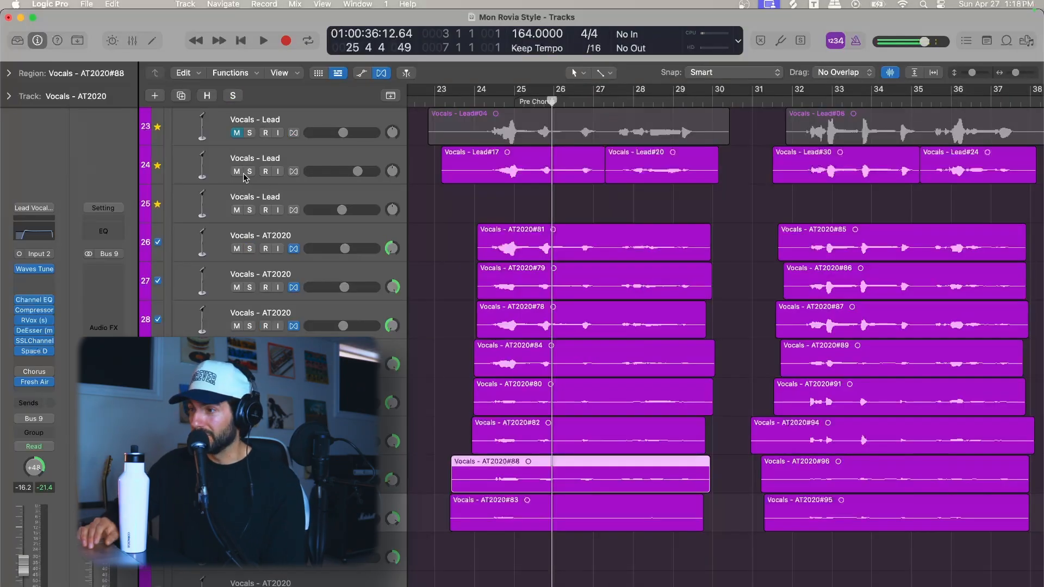
# Step: Listen to the pre-chorus lead vocal together with all its backing vocals in solo, stop playback and turn their solo off
pyautogui.moveTo(249, 172); pyautogui.dragTo(249, 519)
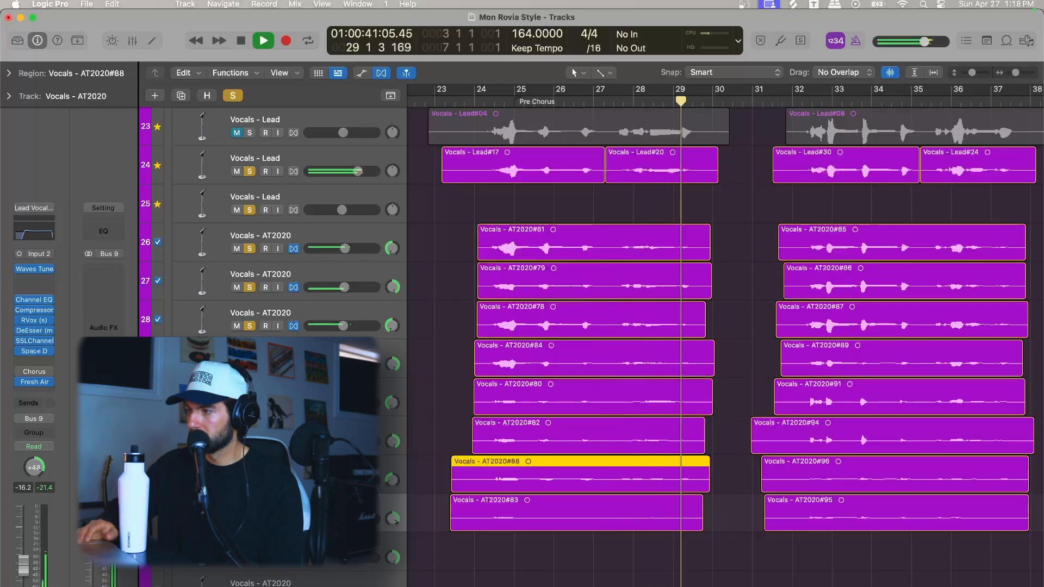
pyautogui.press('space')
pyautogui.click(232, 95)
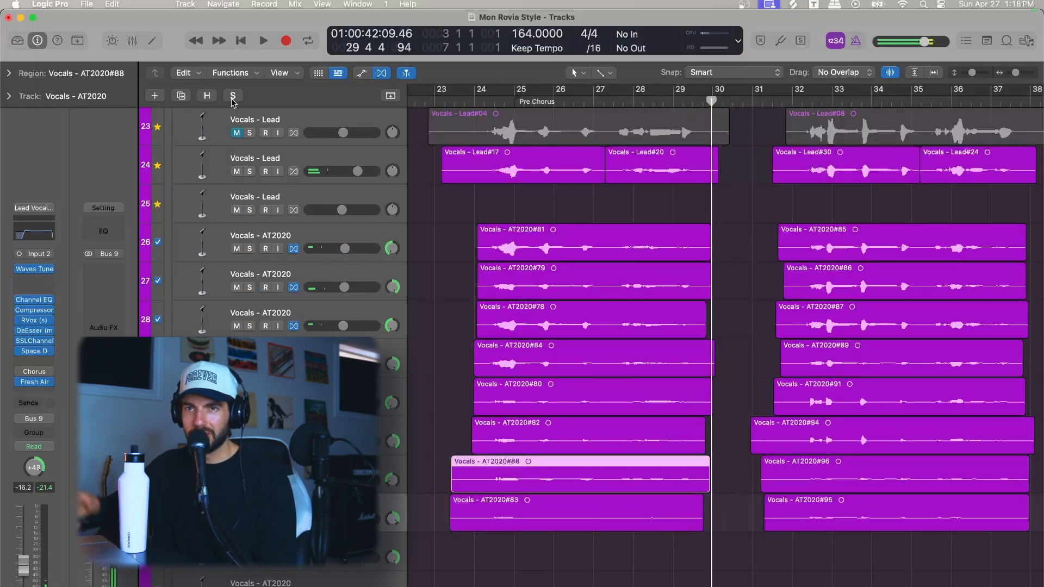
# Step: Trim the start of the Vocals - Lead#09 region to line up with the Vocals - Lead#25 region below at the chorus
pyautogui.moveTo(972, 75); pyautogui.dragTo(968, 76)
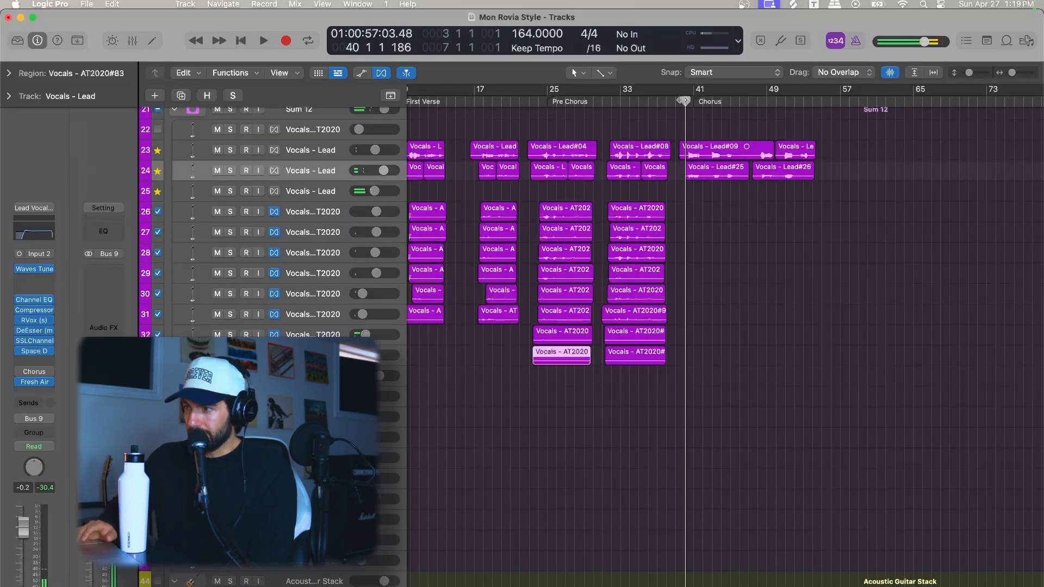
pyautogui.press('super+Right')
pyautogui.press('super+Right')
pyautogui.hscroll(5, 688, 168)
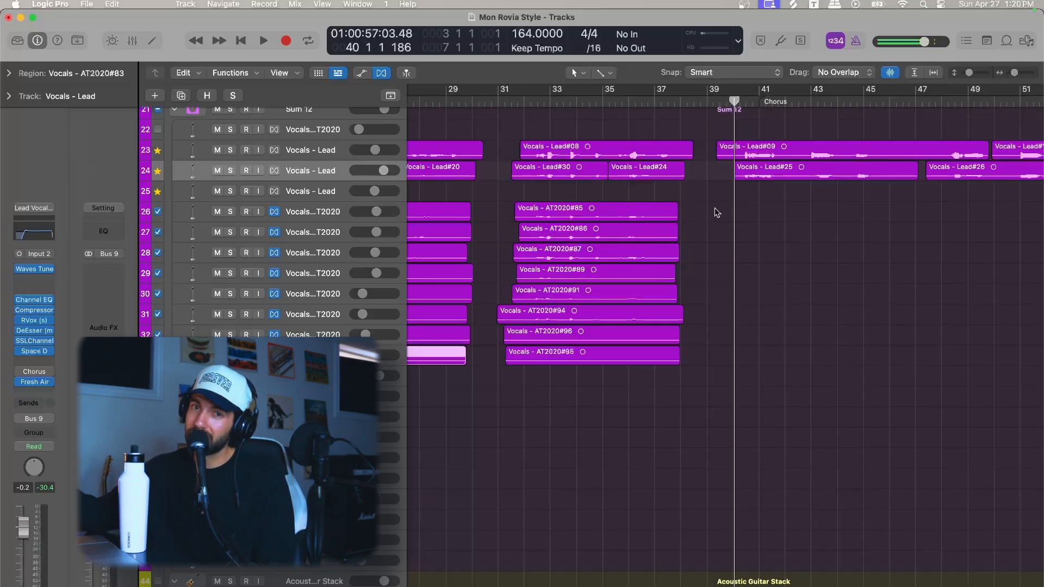
pyautogui.moveTo(717, 156); pyautogui.dragTo(732, 156)
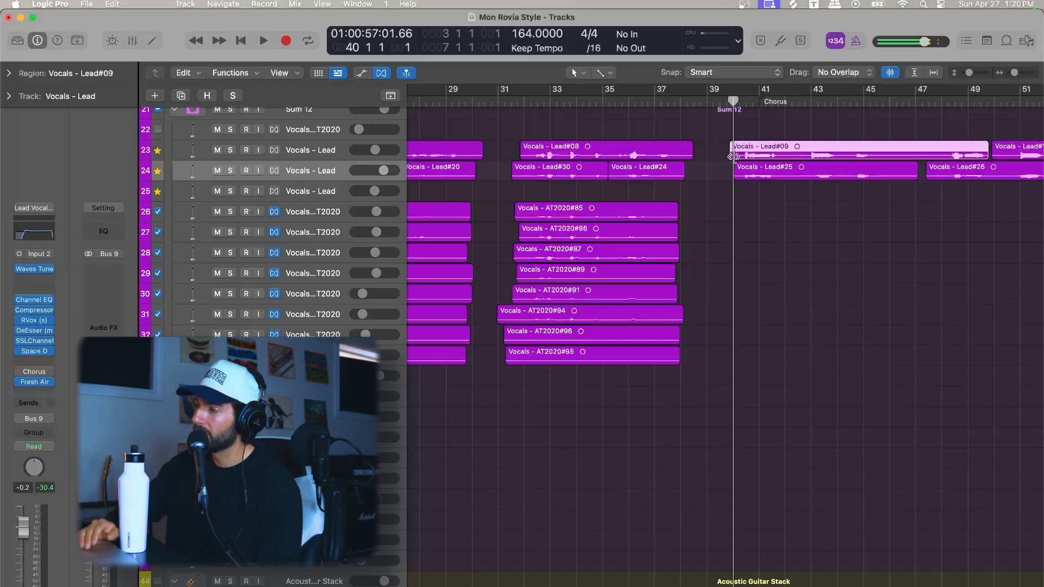
pyautogui.press('super+Left')
pyautogui.press('super+Left')
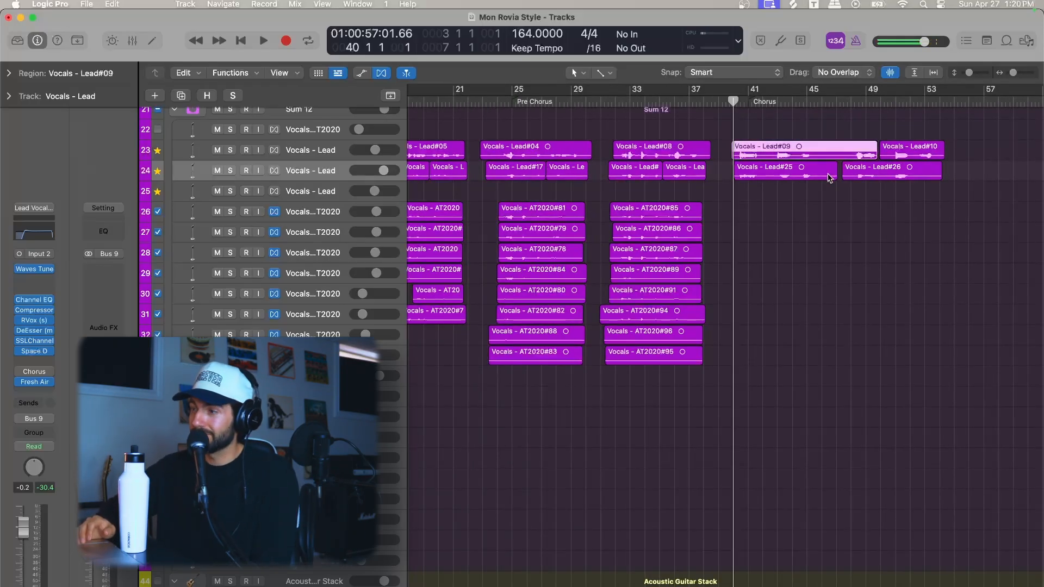
pyautogui.press('super+Down')
pyautogui.press('super+Right')
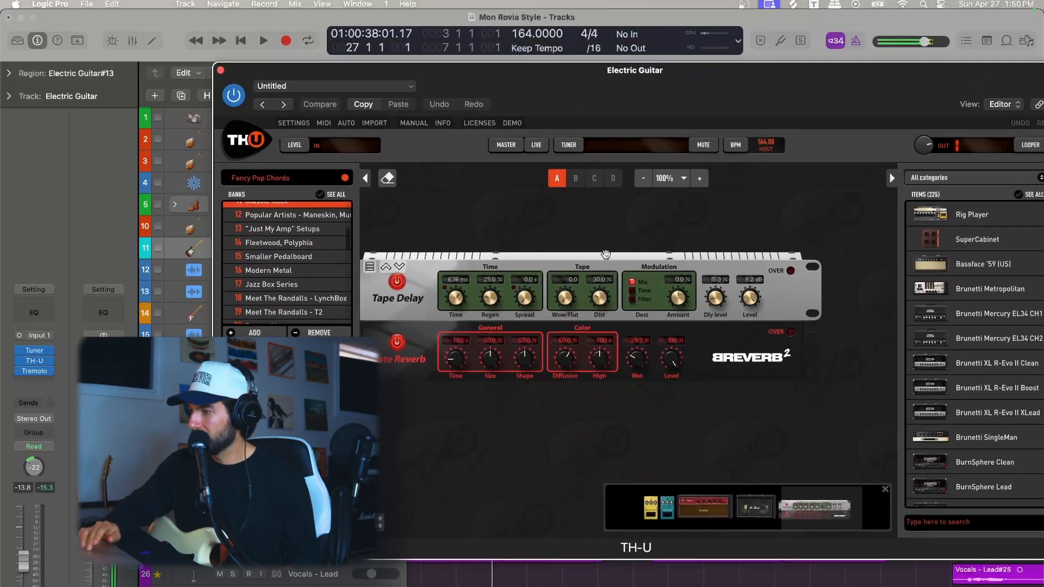
# Step: Review the amp, cabinet and effects in the Electric Guitar track's TH-U rig and its Tremolo settings, and close the Tremolo window
pyautogui.hscroll(-10, 605, 230)
pyautogui.scroll(2, 305, 266)
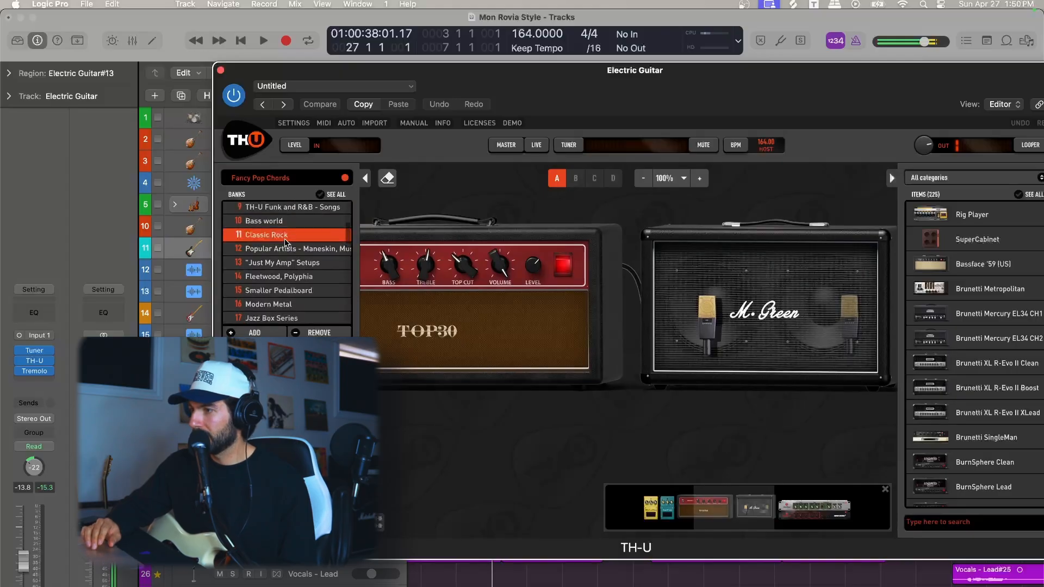
pyautogui.hscroll(10, 462, 346)
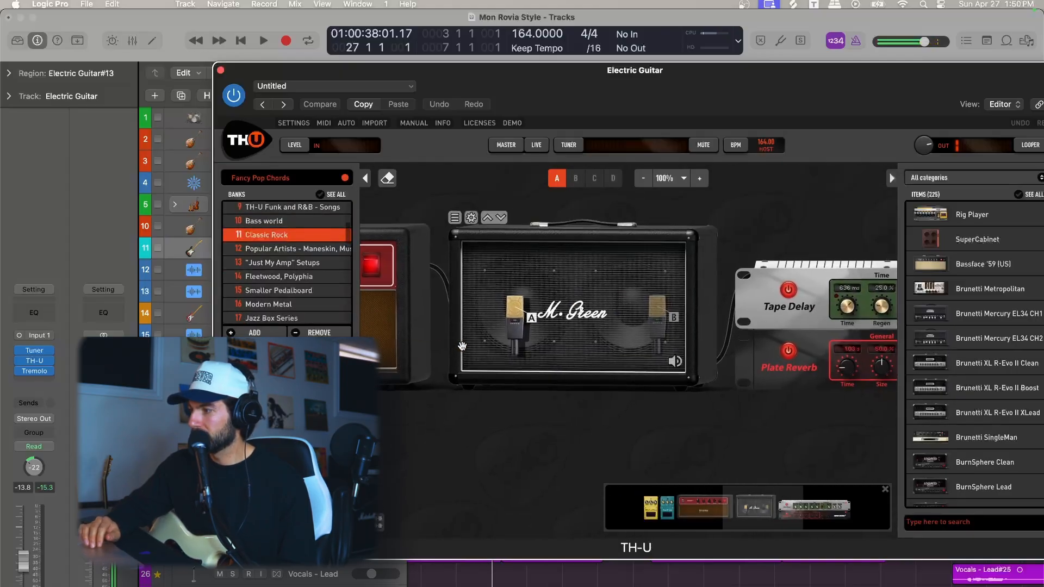
pyautogui.hscroll(-10, 462, 346)
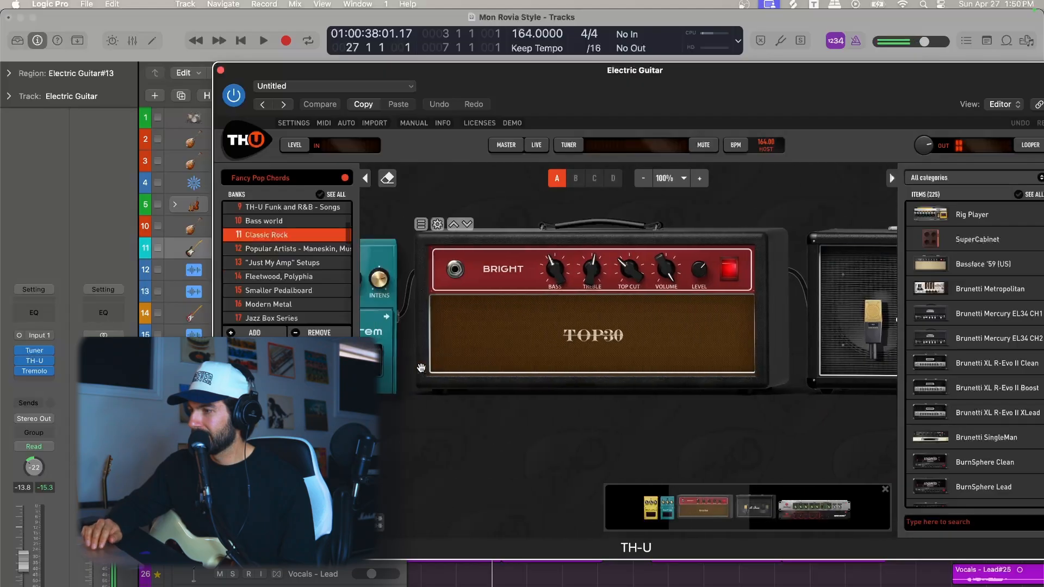
pyautogui.hscroll(2, 421, 367)
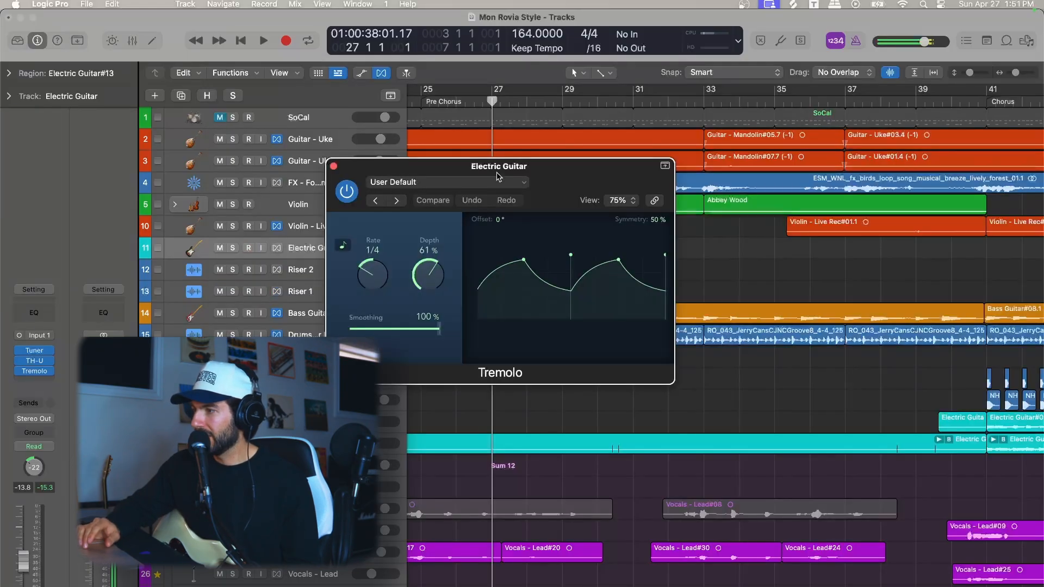
pyautogui.moveTo(497, 175); pyautogui.dragTo(710, 171)
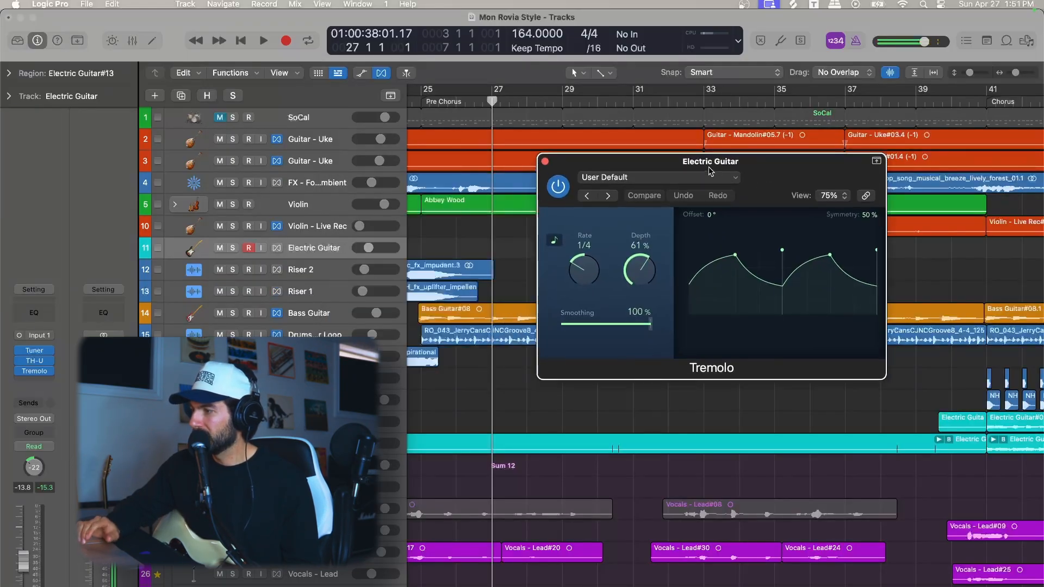
pyautogui.click(544, 161)
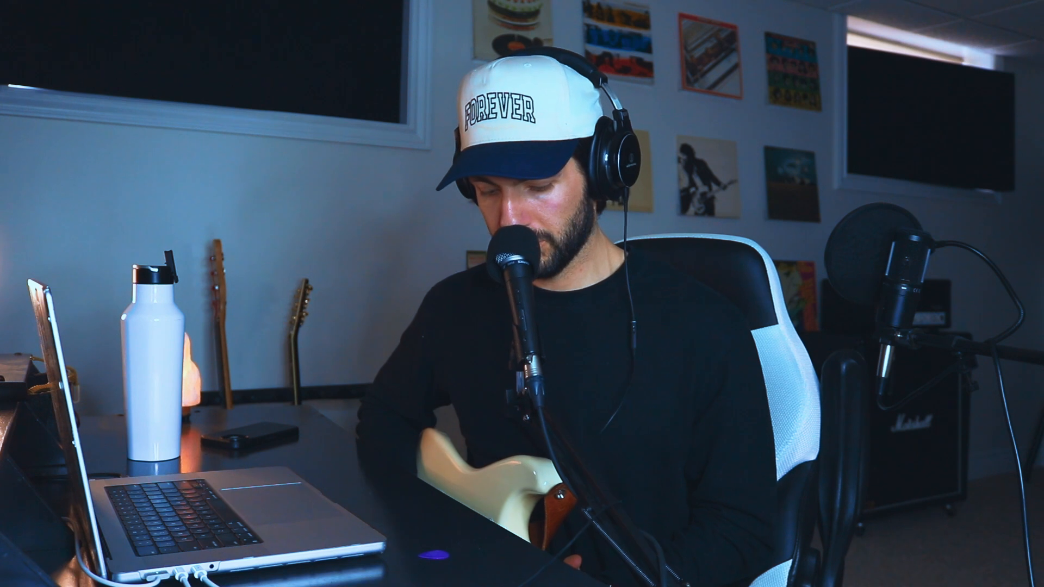